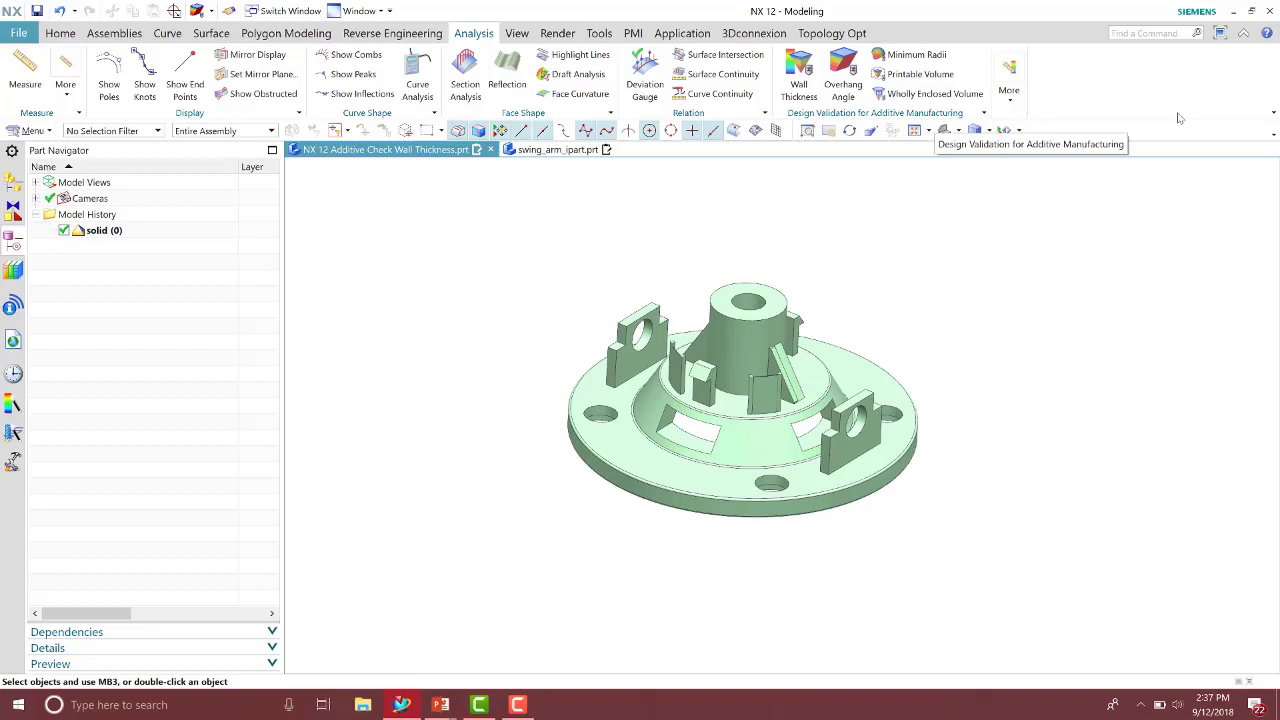
# Look over the Analysis tab's tool groups and dismiss the list unchanged
pyautogui.click(1273, 113)
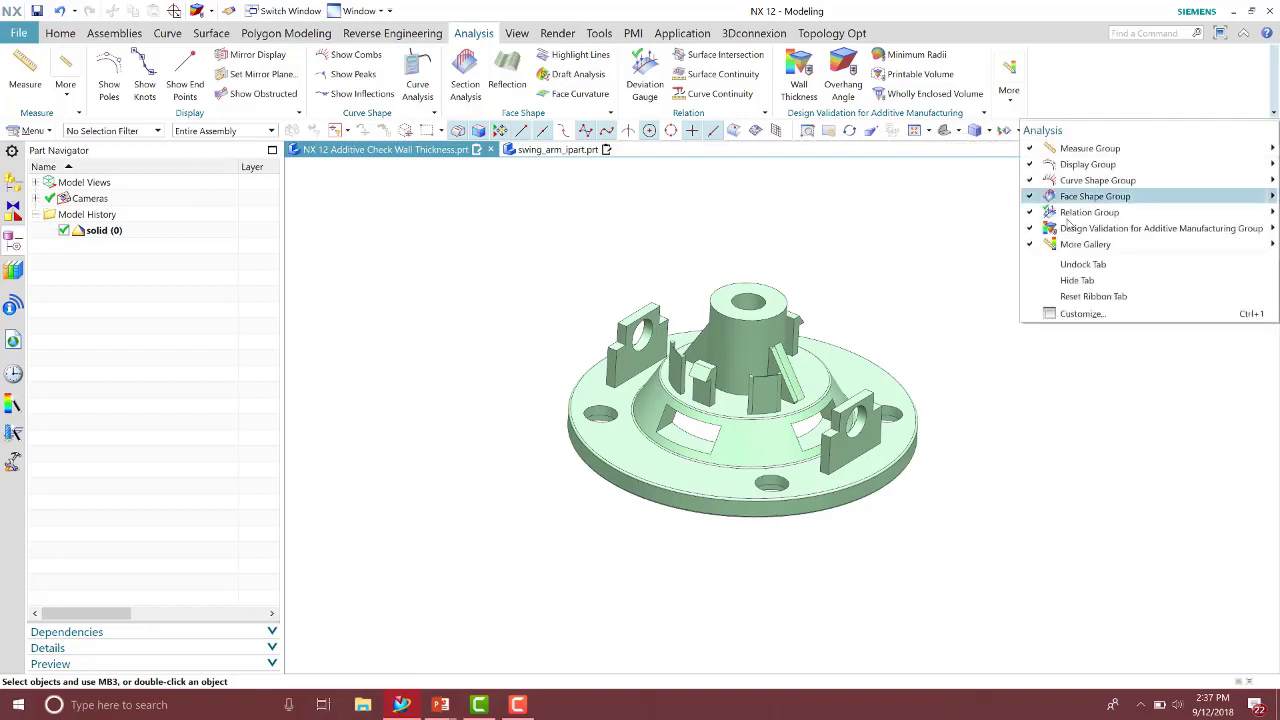
pyautogui.moveTo(1058, 230)
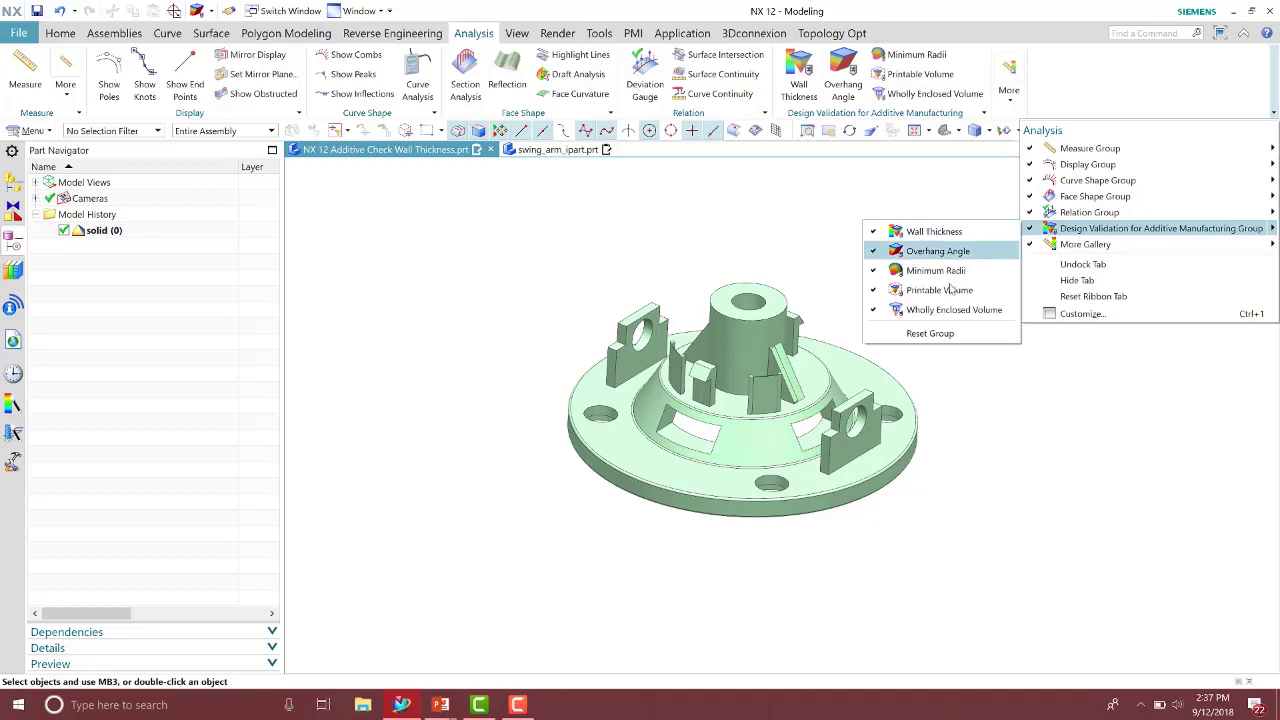
pyautogui.click(907, 200)
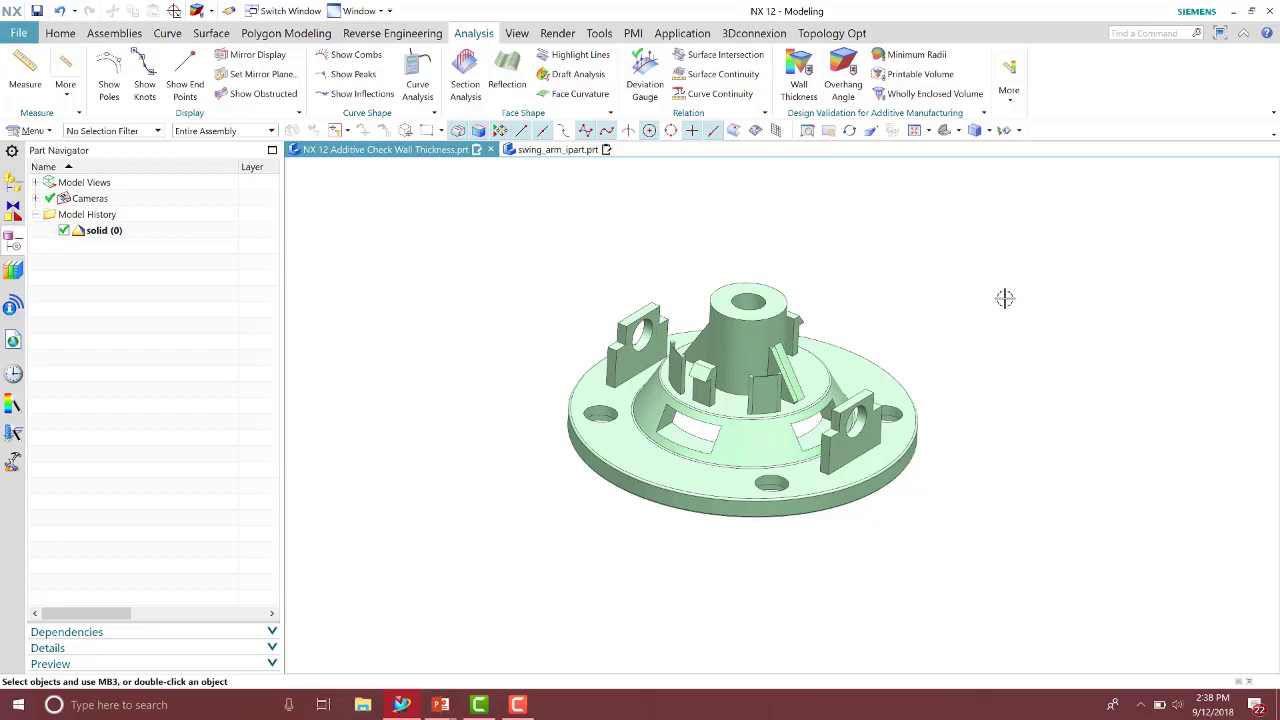
# Run Wall Thickness on the hub with the build plane CSYS, showing thin walls in red, then close
pyautogui.click(800, 76)
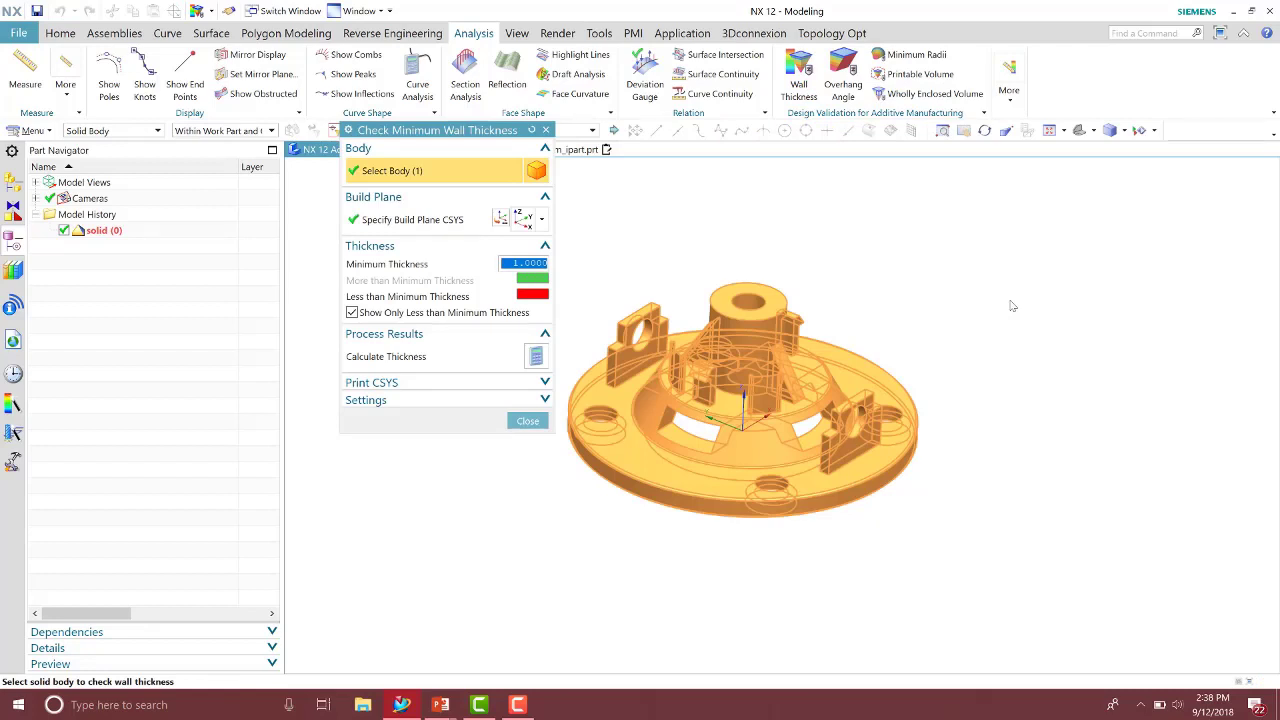
pyautogui.click(415, 222)
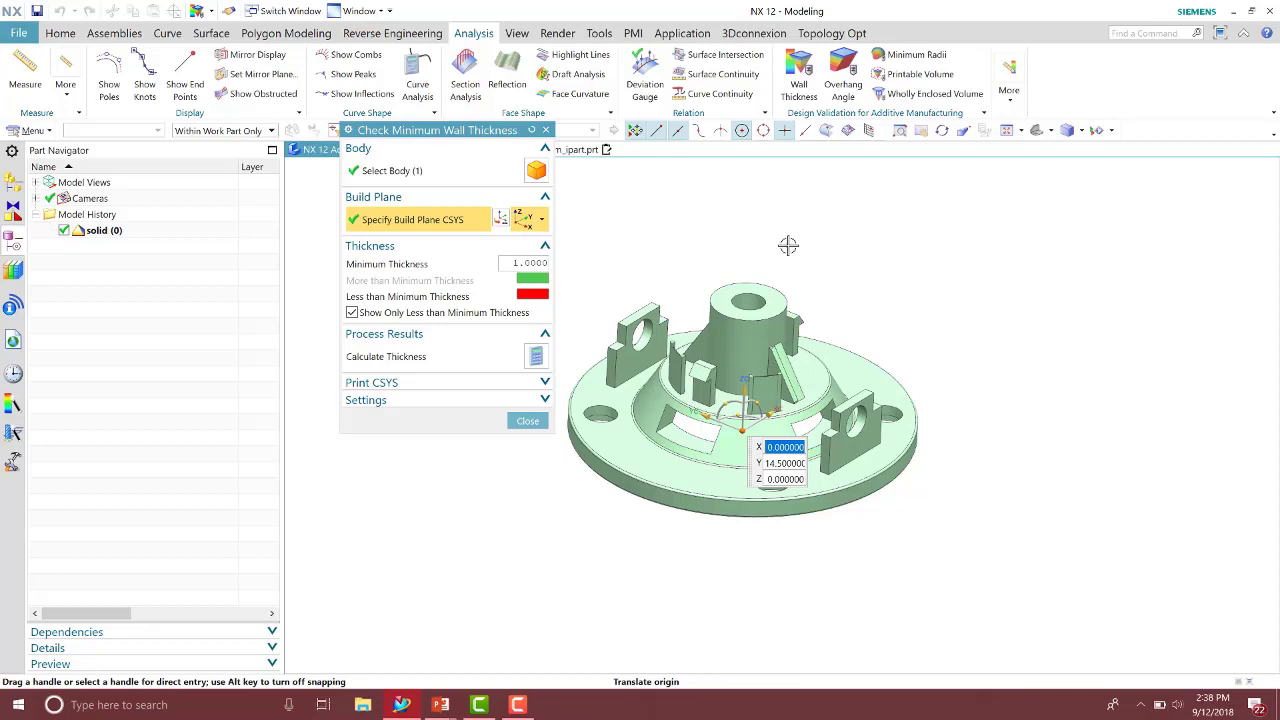
pyautogui.click(535, 360)
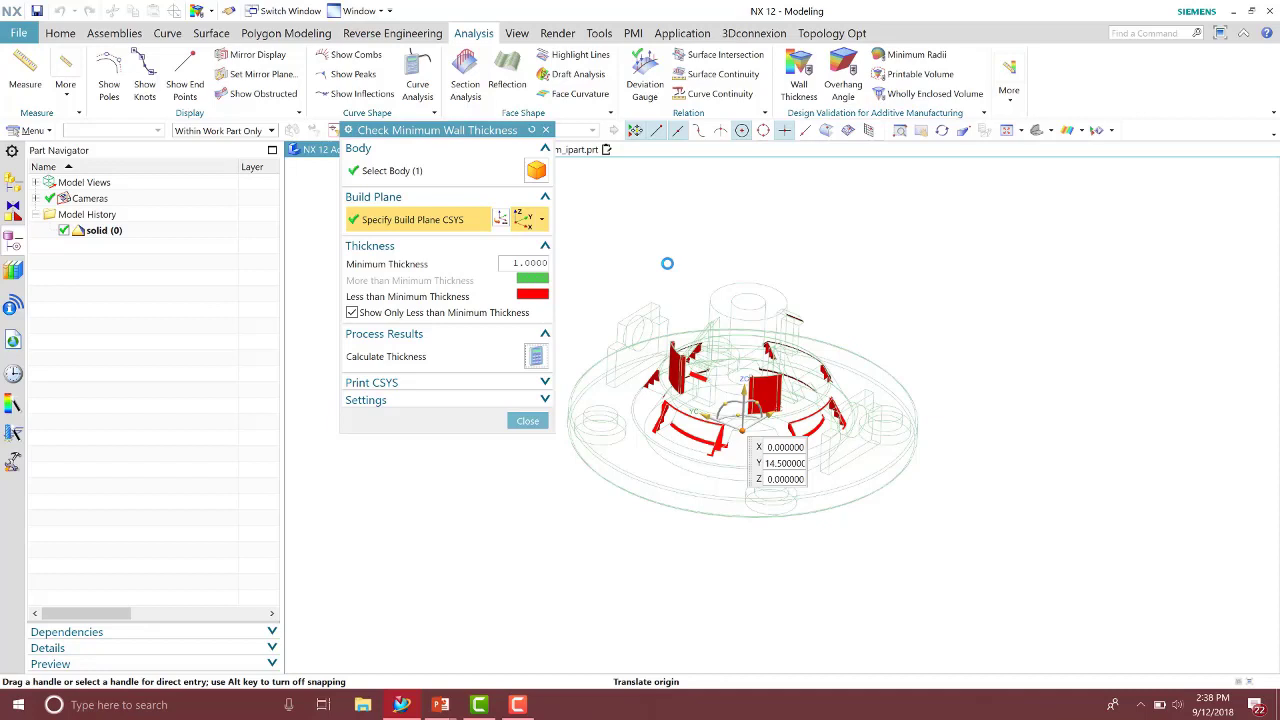
pyautogui.click(527, 420)
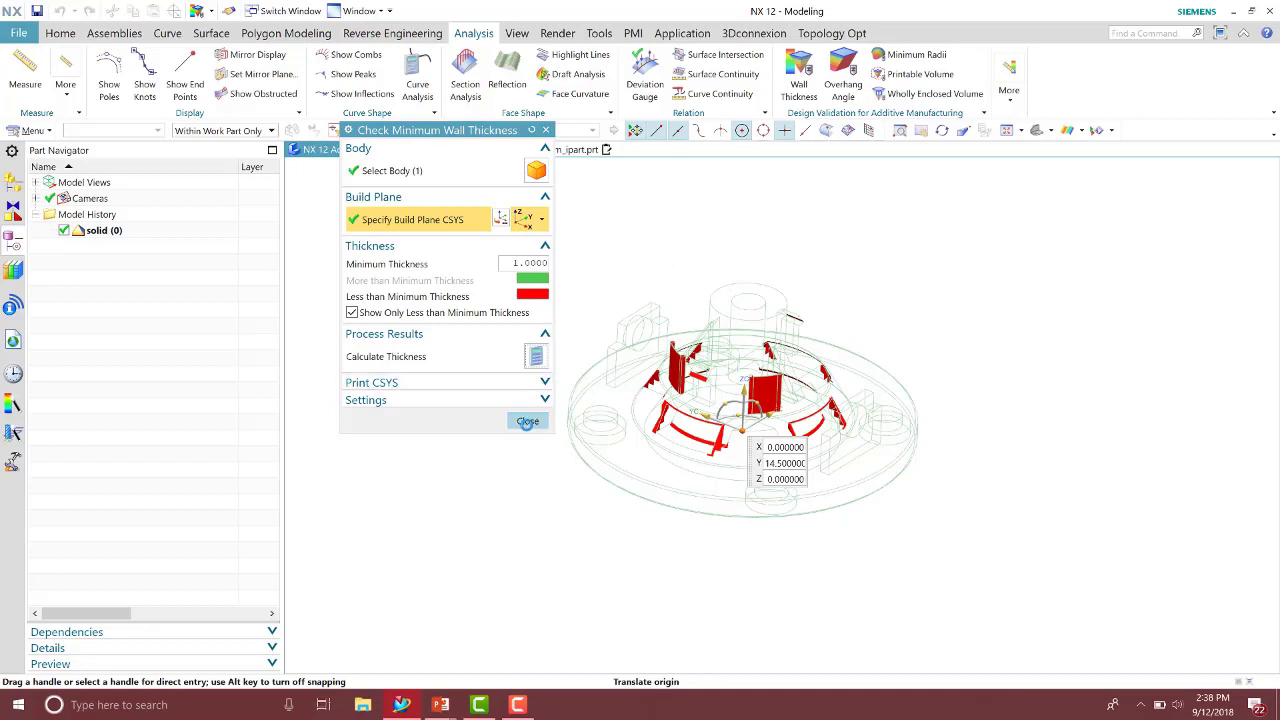
# Check the hub's minimum radii at 1, showing only edges below that radius
pyautogui.click(914, 54)
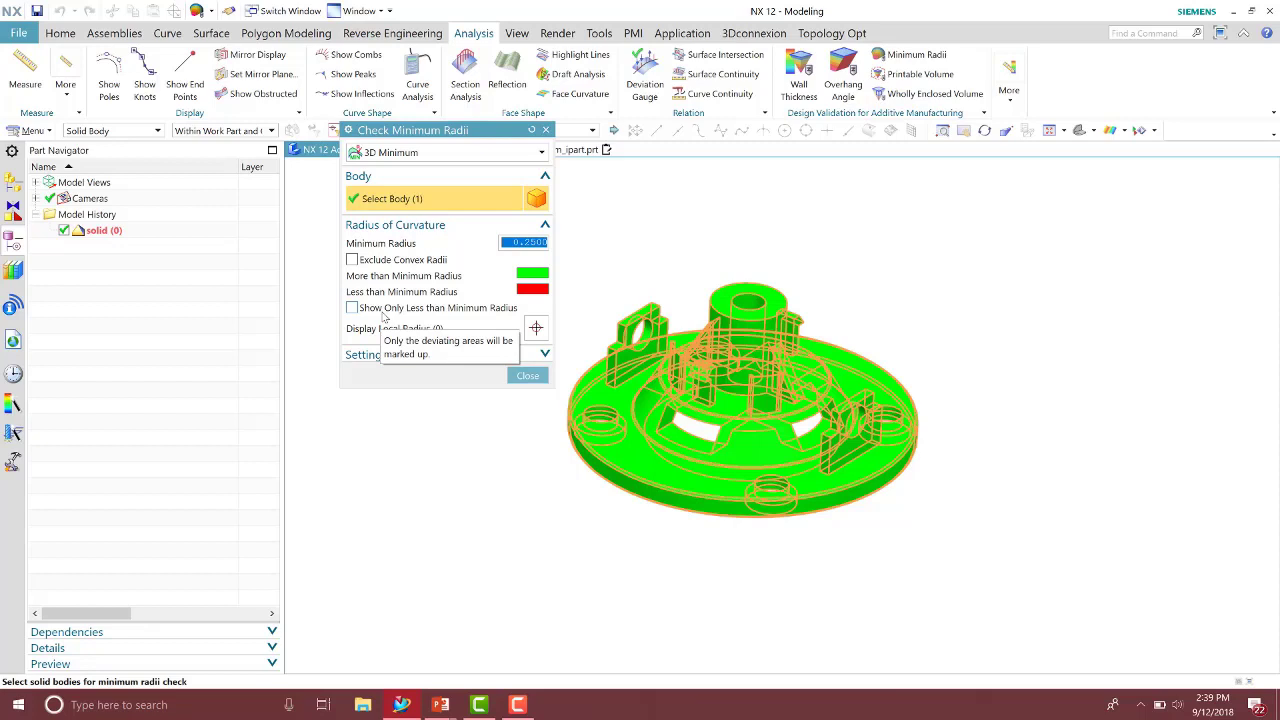
pyautogui.write('1')
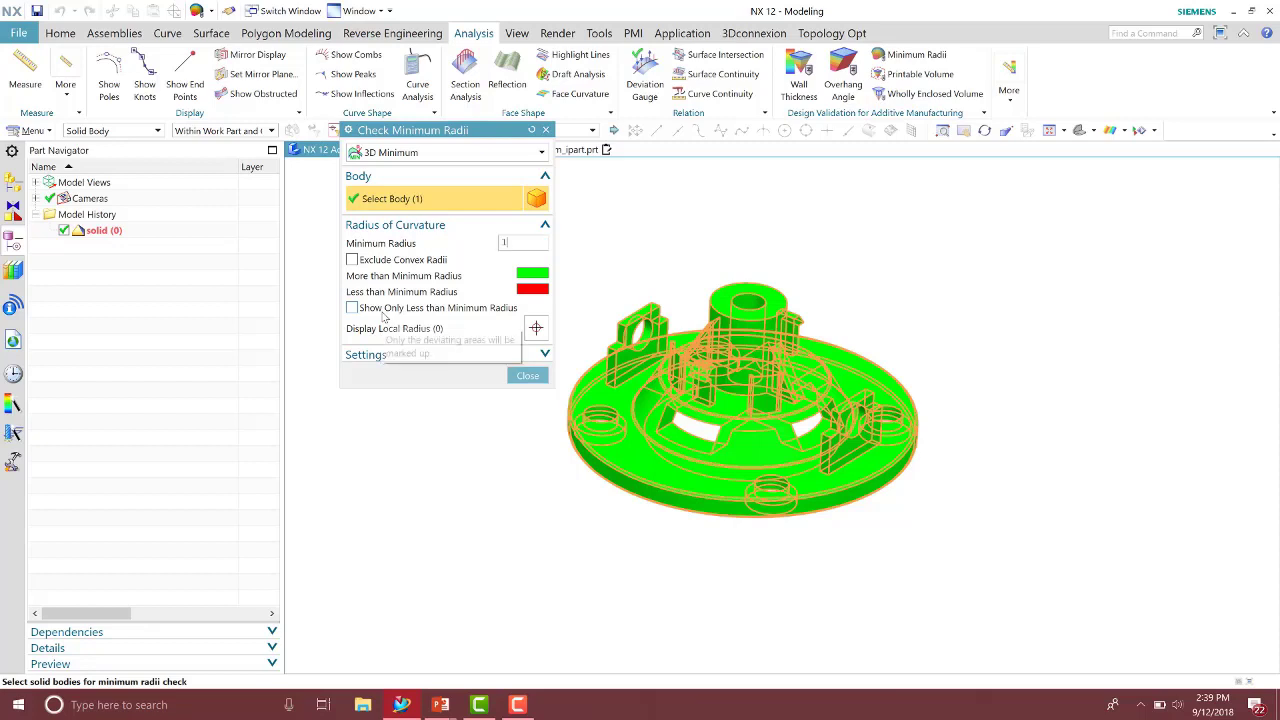
pyautogui.press('Return')
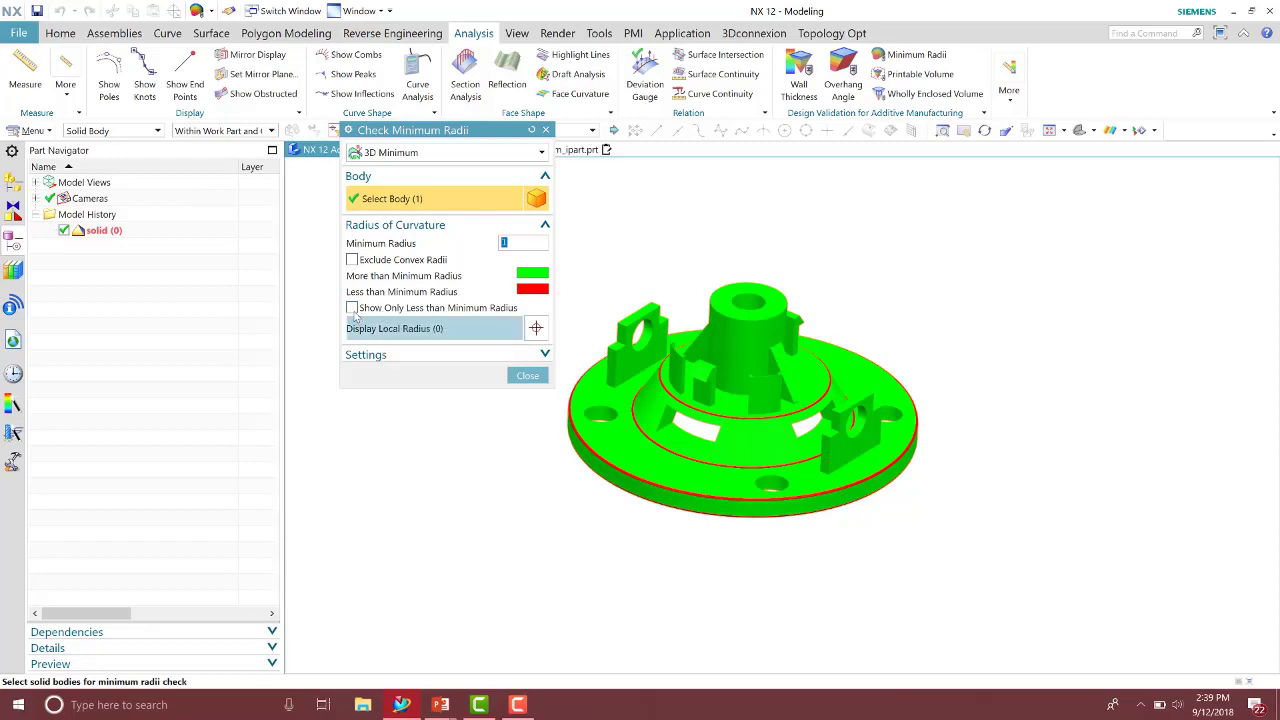
pyautogui.click(500, 309)
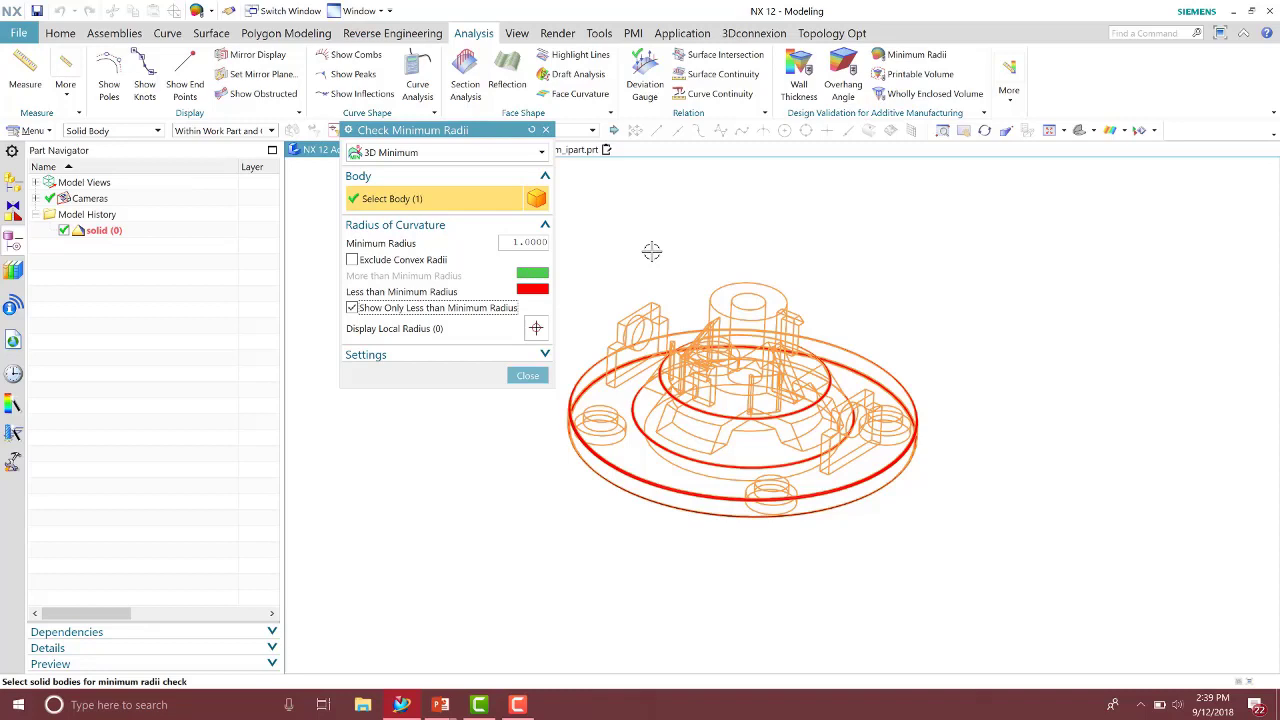
# Close the radius check and run a 45° overhang angle check on swing_arm_ipart.prt
pyautogui.click(530, 375)
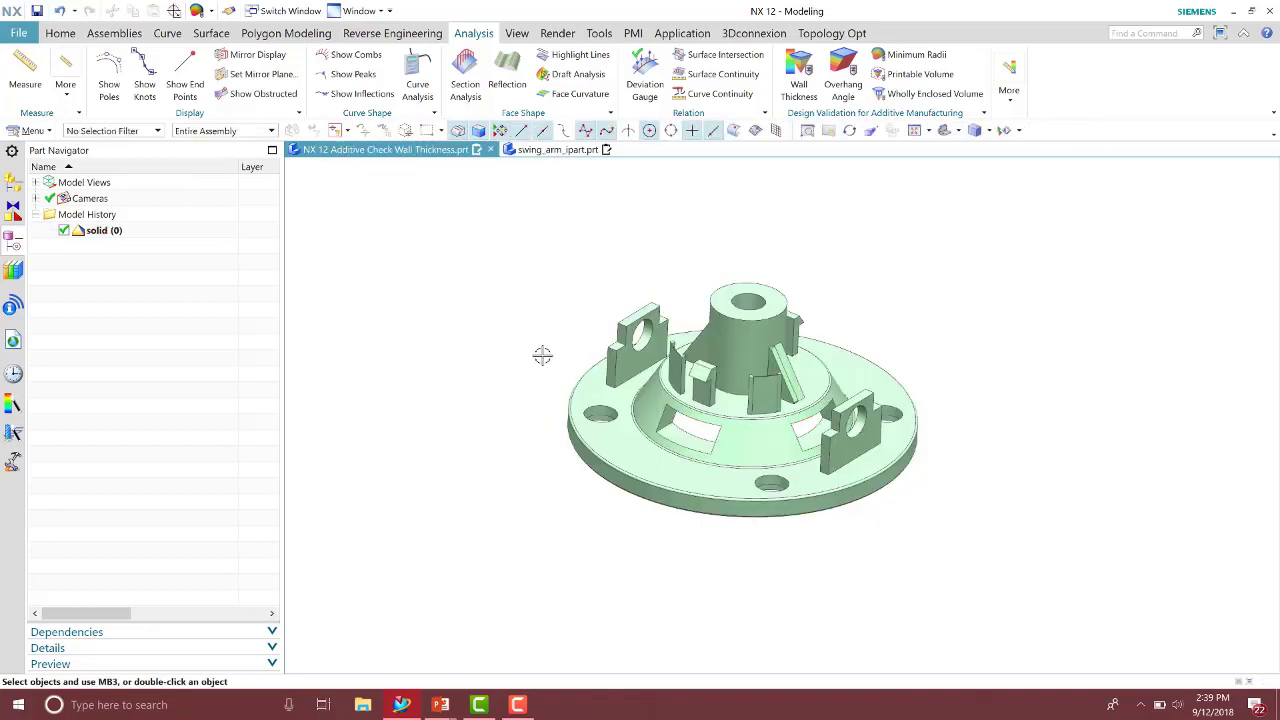
pyautogui.click(556, 150)
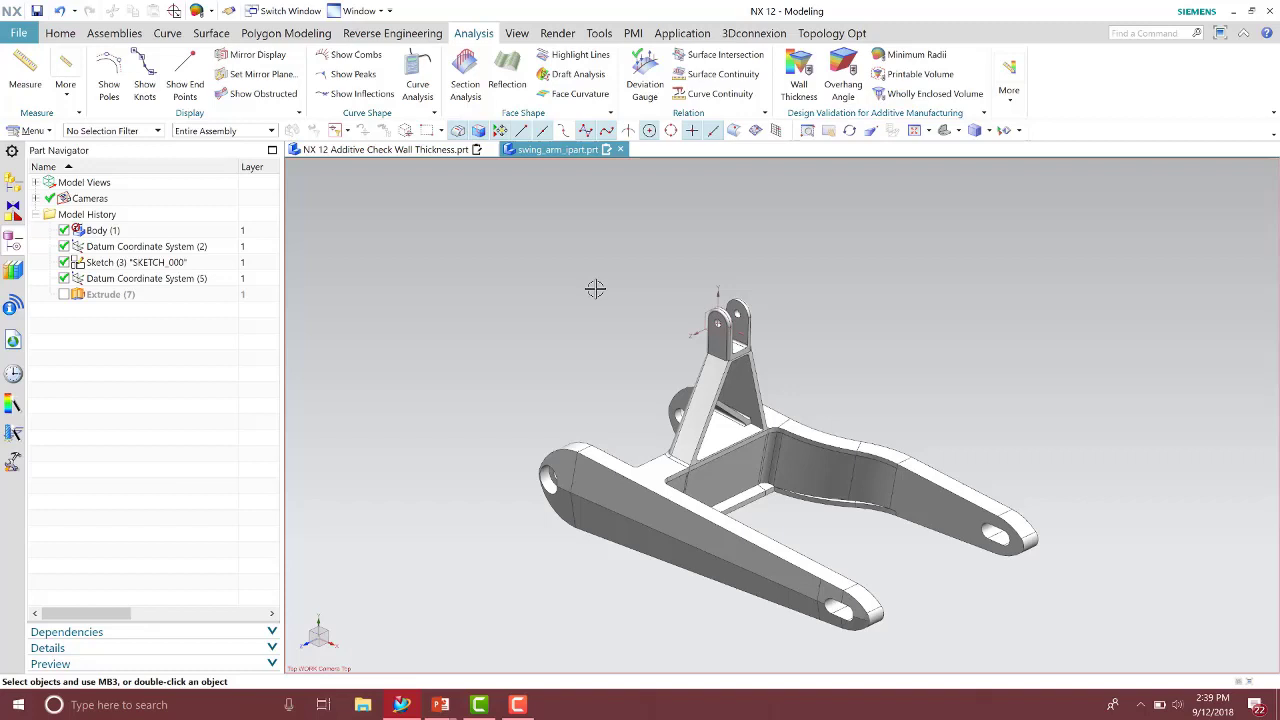
pyautogui.click(843, 84)
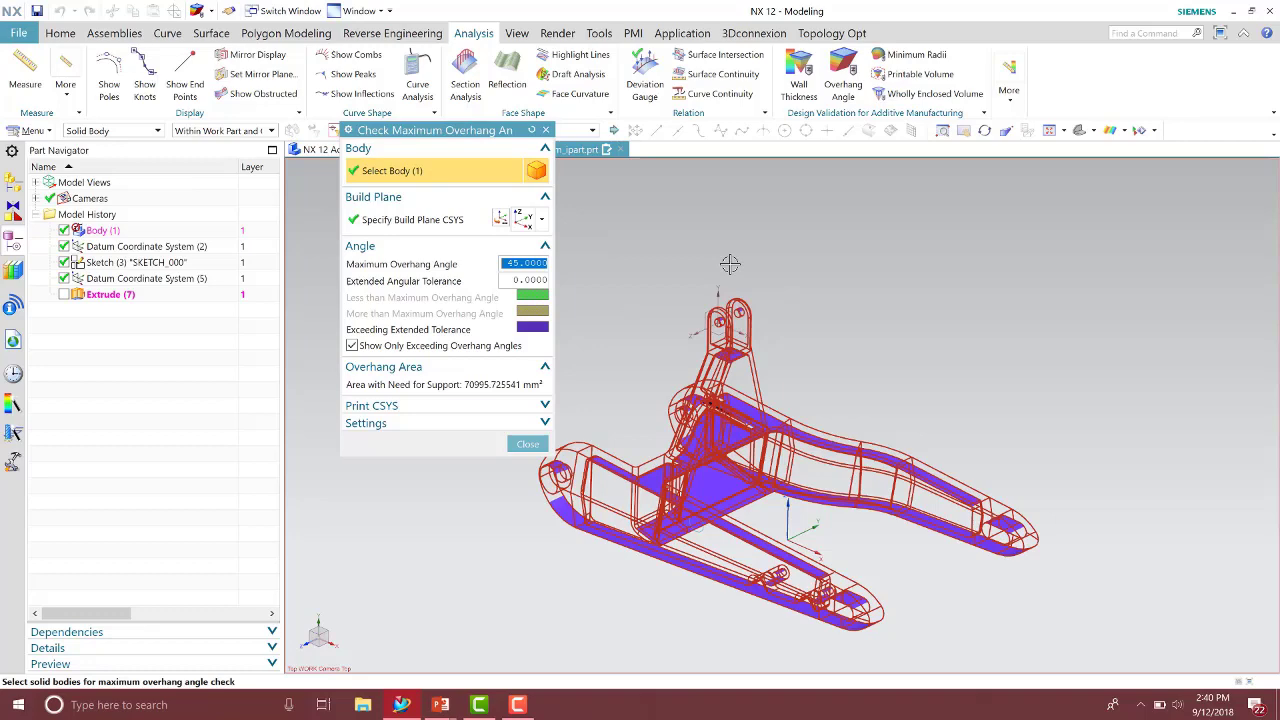
# Rotate the overhang check's build plane -40° about YC, then close the check
pyautogui.click(410, 219)
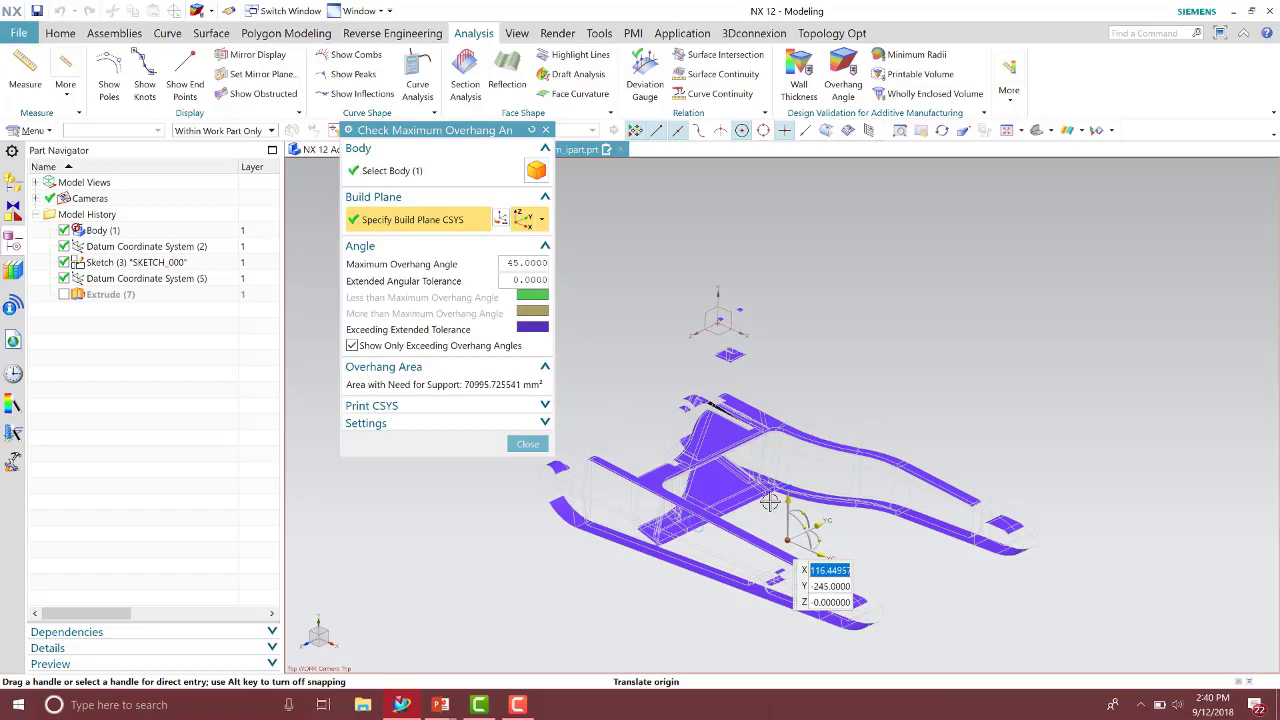
pyautogui.moveTo(812, 522)
pyautogui.mouseDown()
pyautogui.moveTo(795, 518)
pyautogui.moveTo(810, 528)
pyautogui.mouseUp()
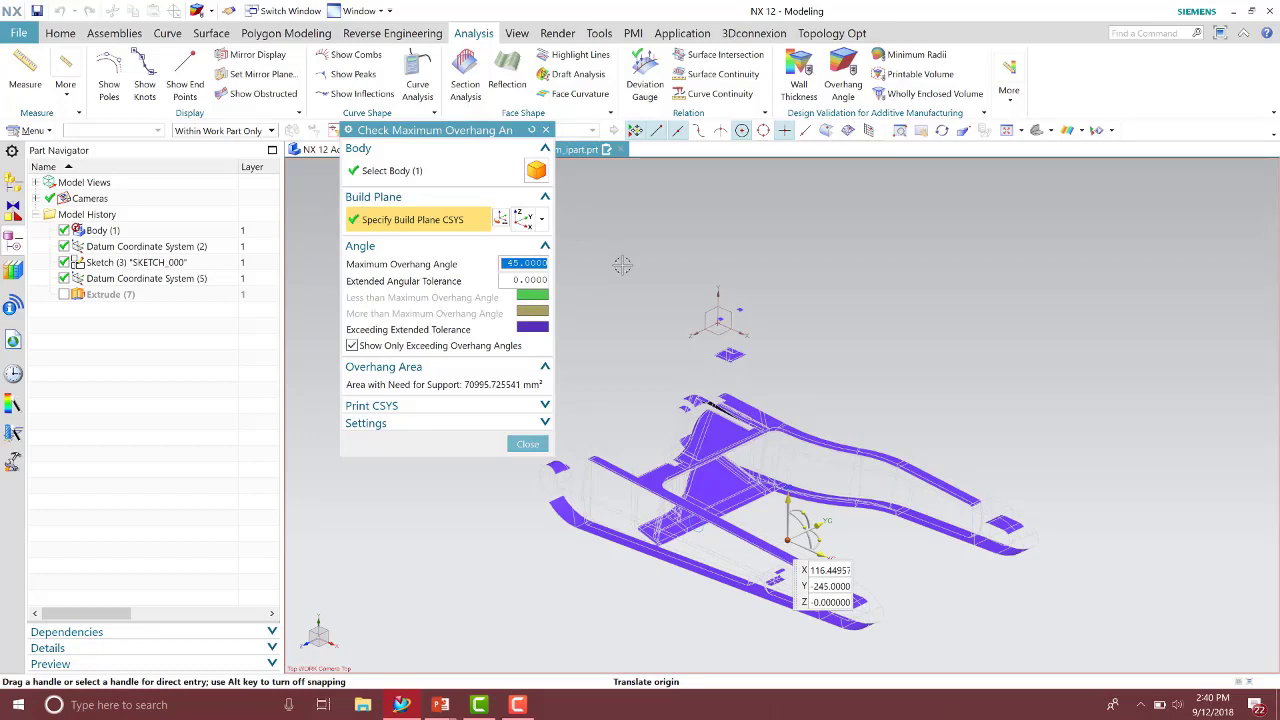
pyautogui.click(527, 443)
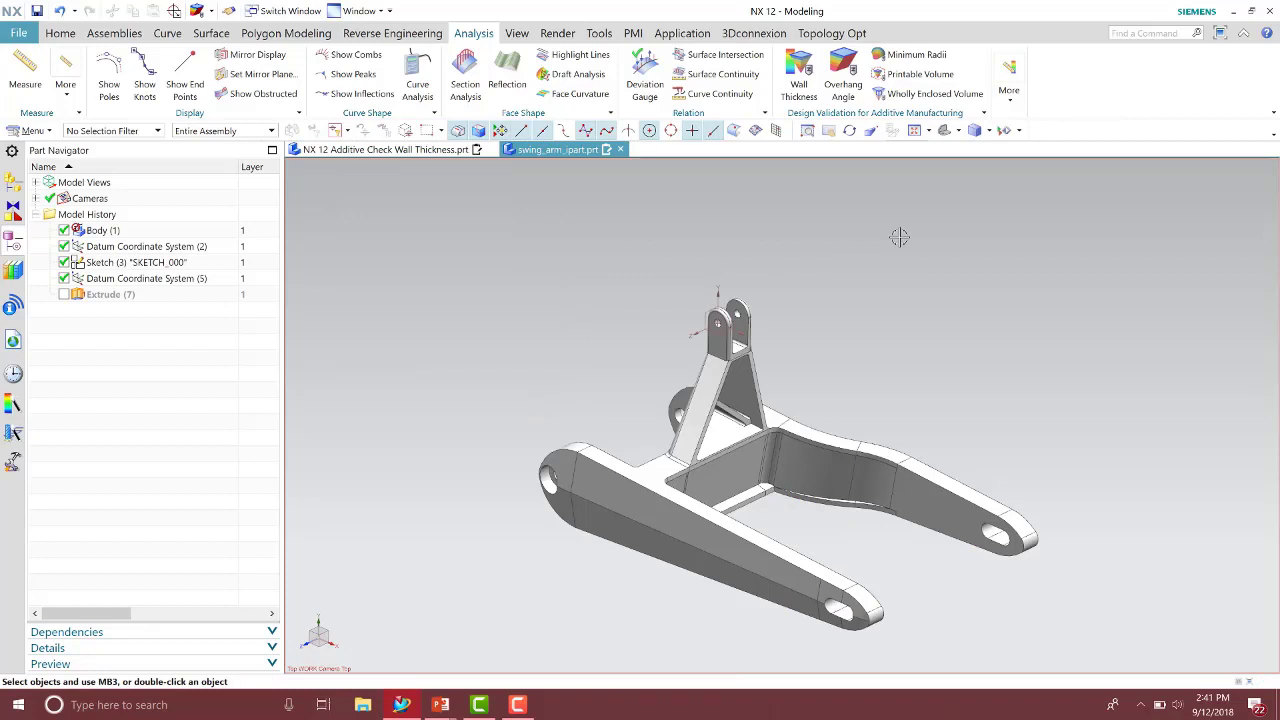
# In Check Printable Volume, show Printer, then Product, then Both volumes, then close it
pyautogui.click(921, 75)
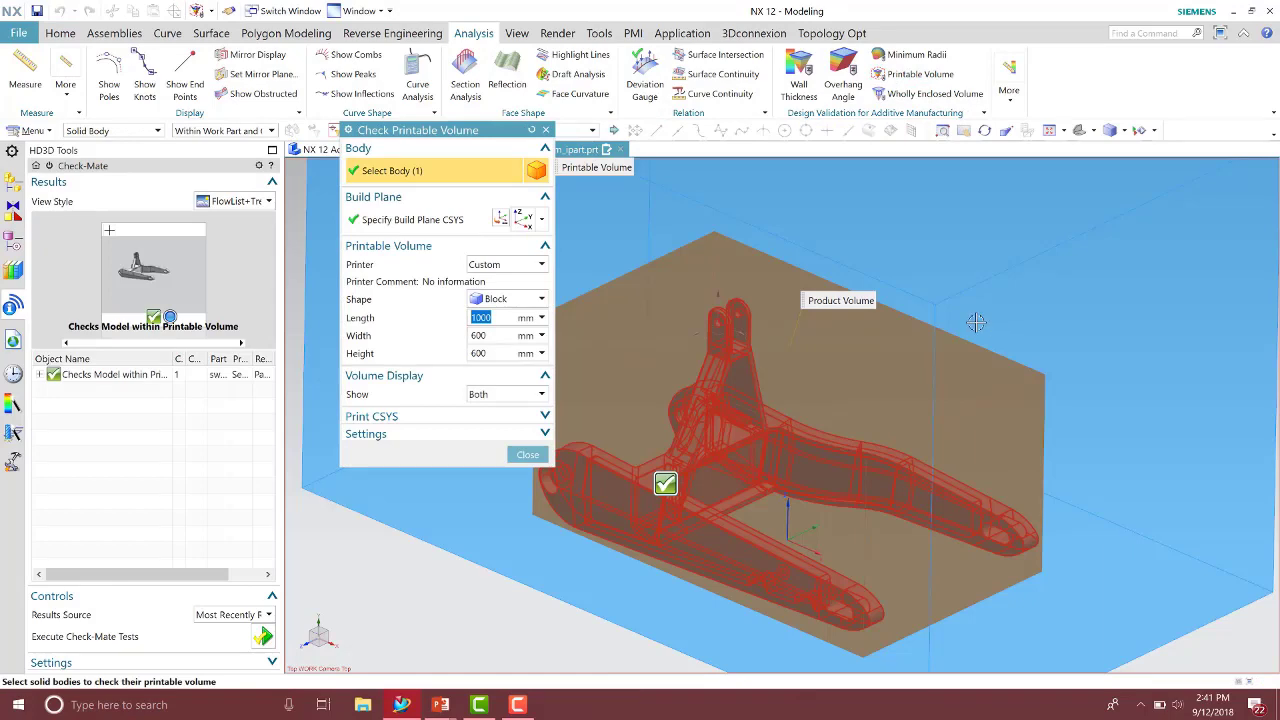
pyautogui.scroll(-3, 985, 323)
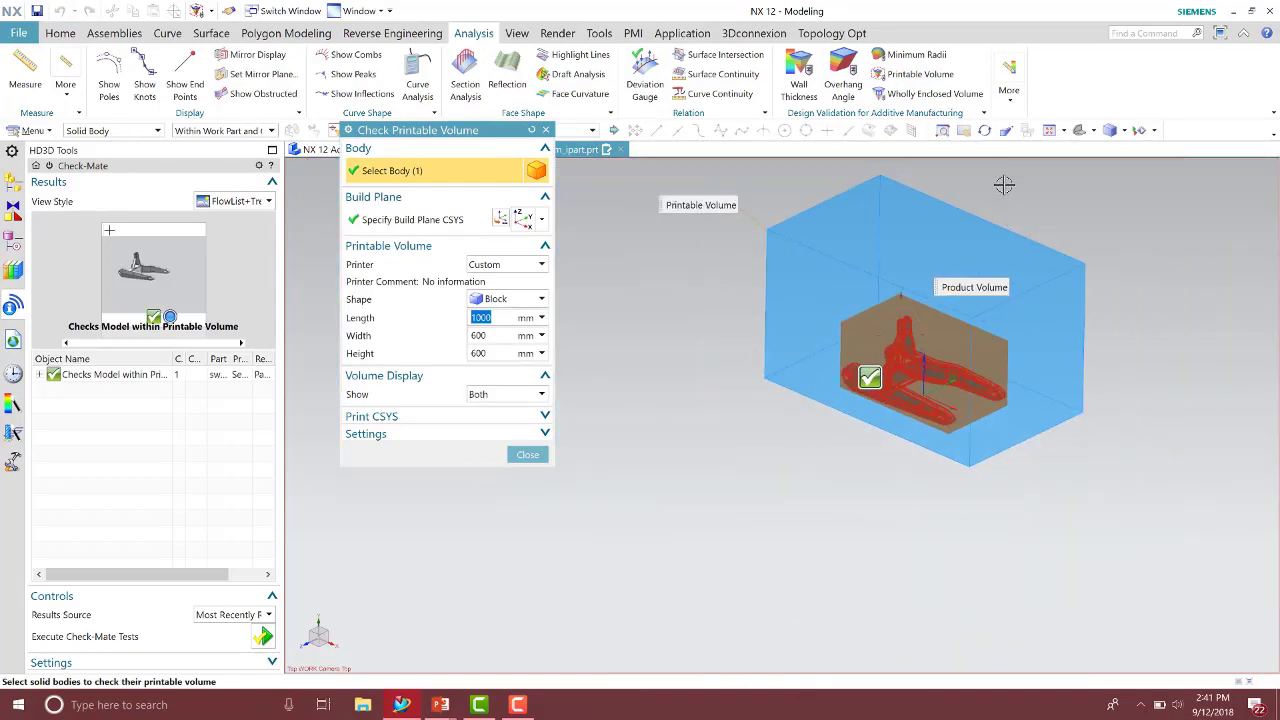
pyautogui.scroll(2, 915, 172)
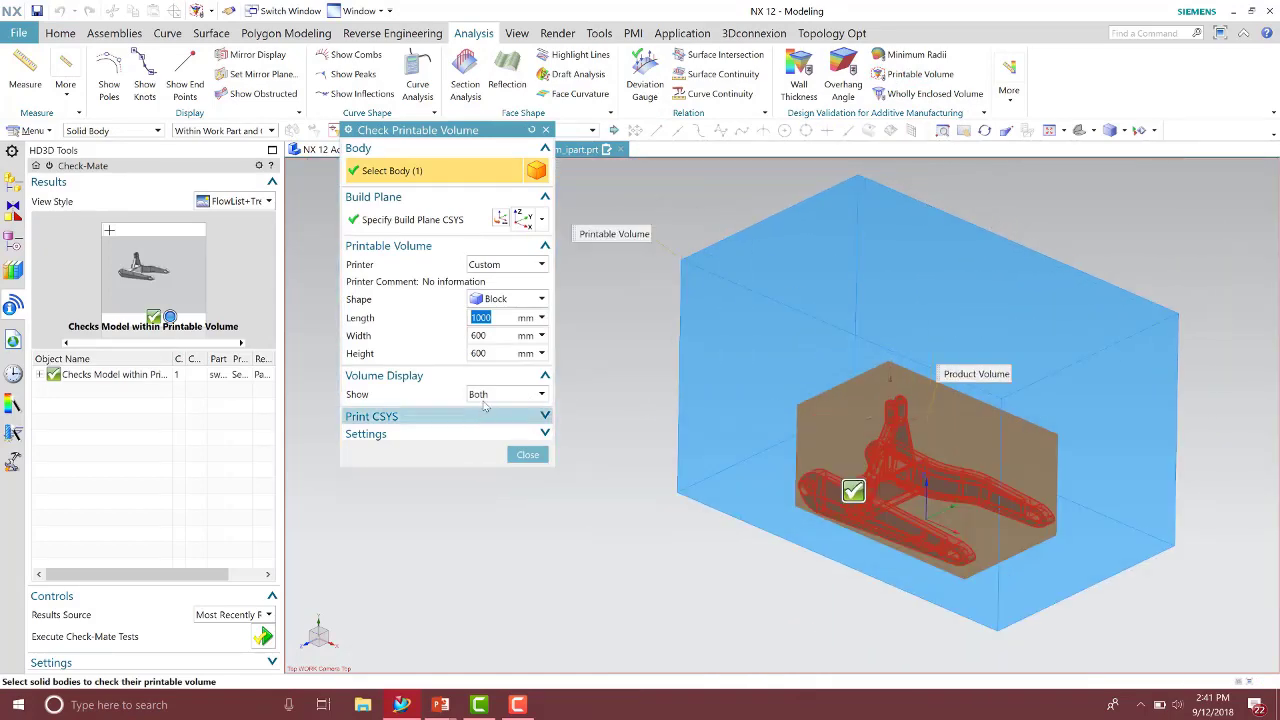
pyautogui.click(489, 396)
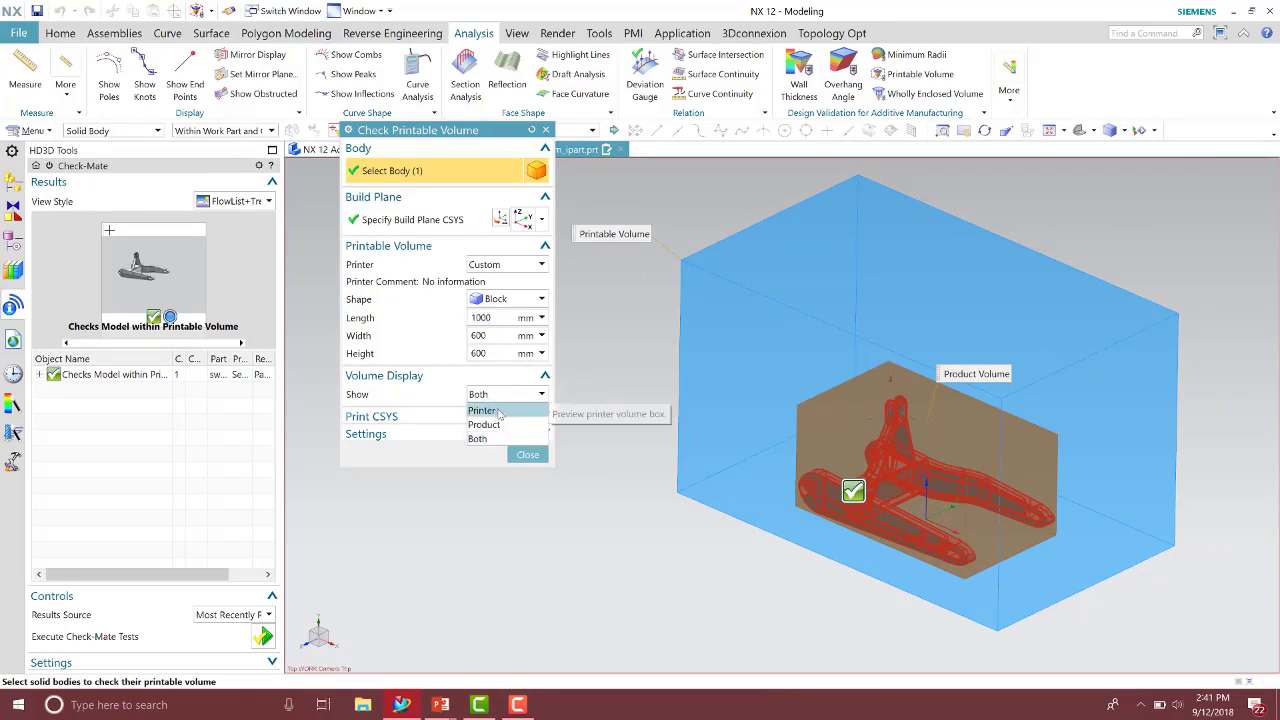
pyautogui.click(482, 410)
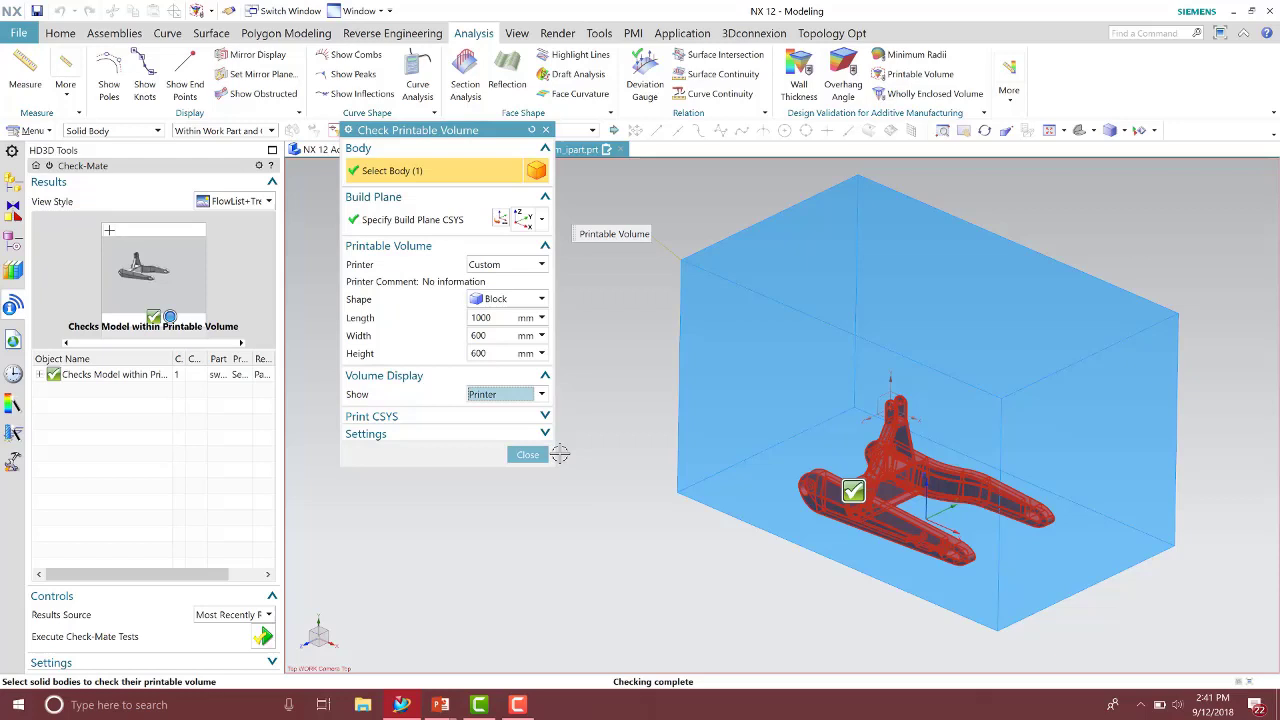
pyautogui.click(494, 396)
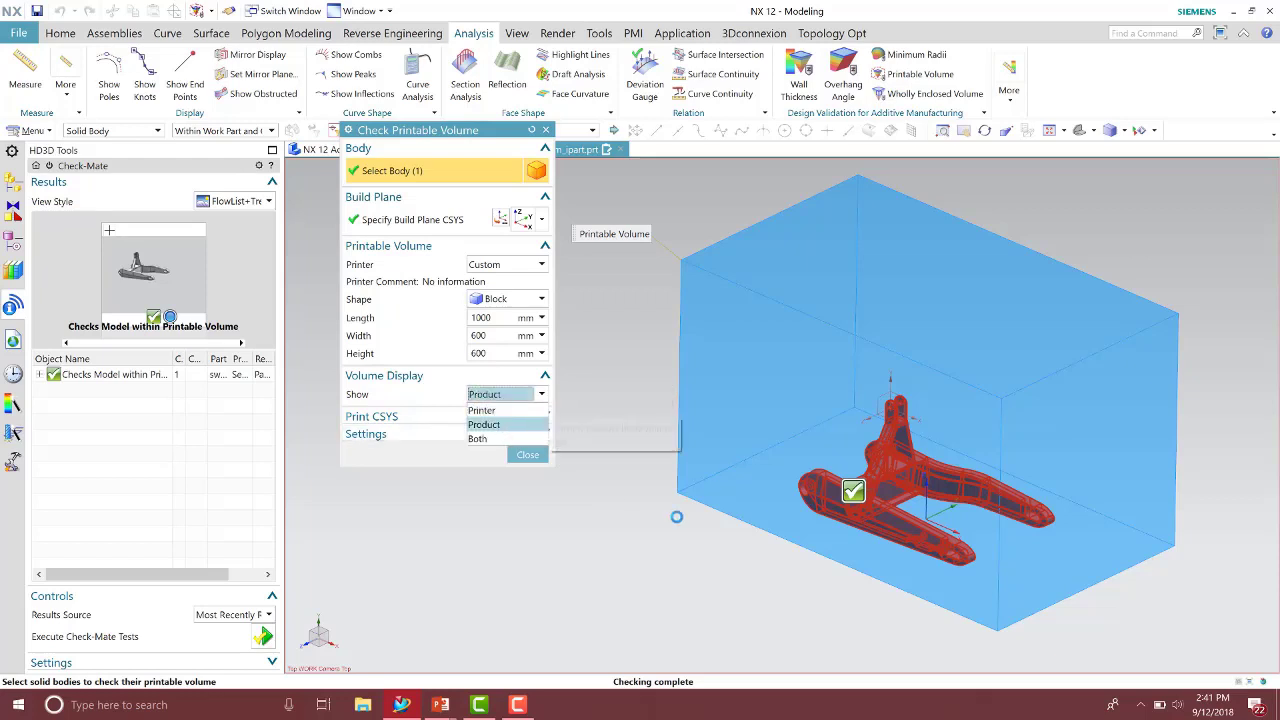
pyautogui.click(499, 425)
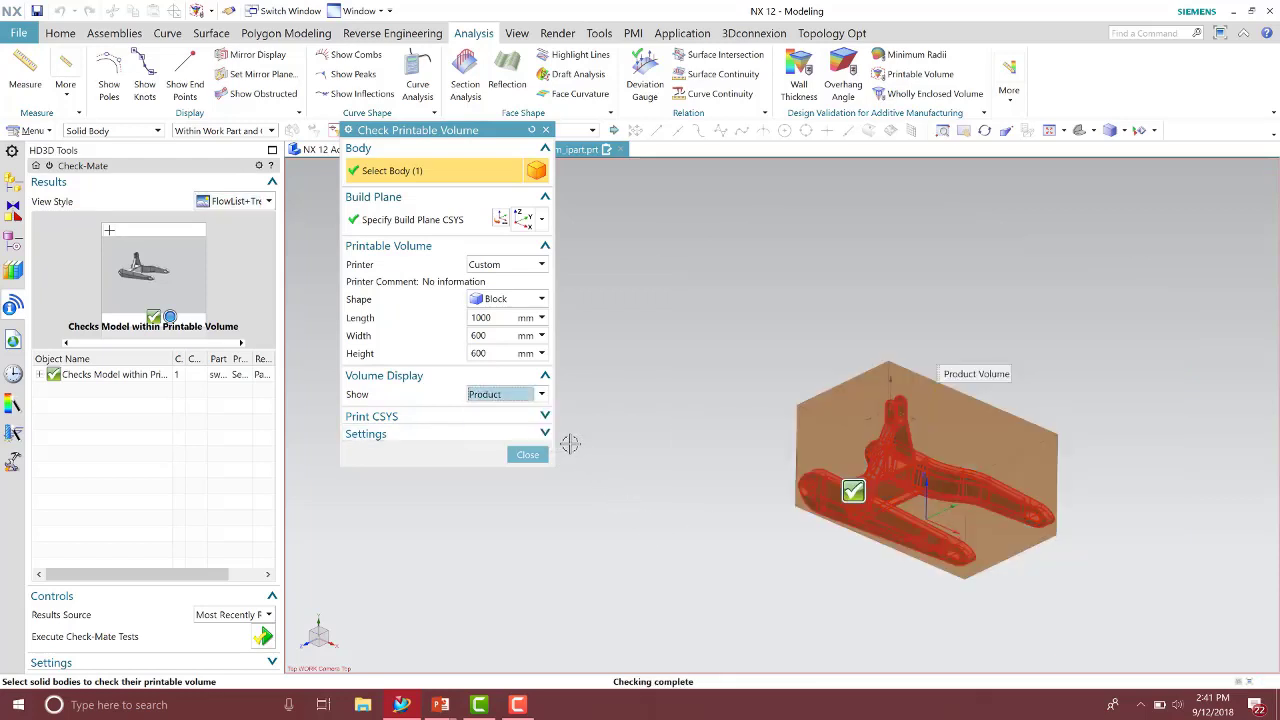
pyautogui.click(493, 398)
pyautogui.click(479, 439)
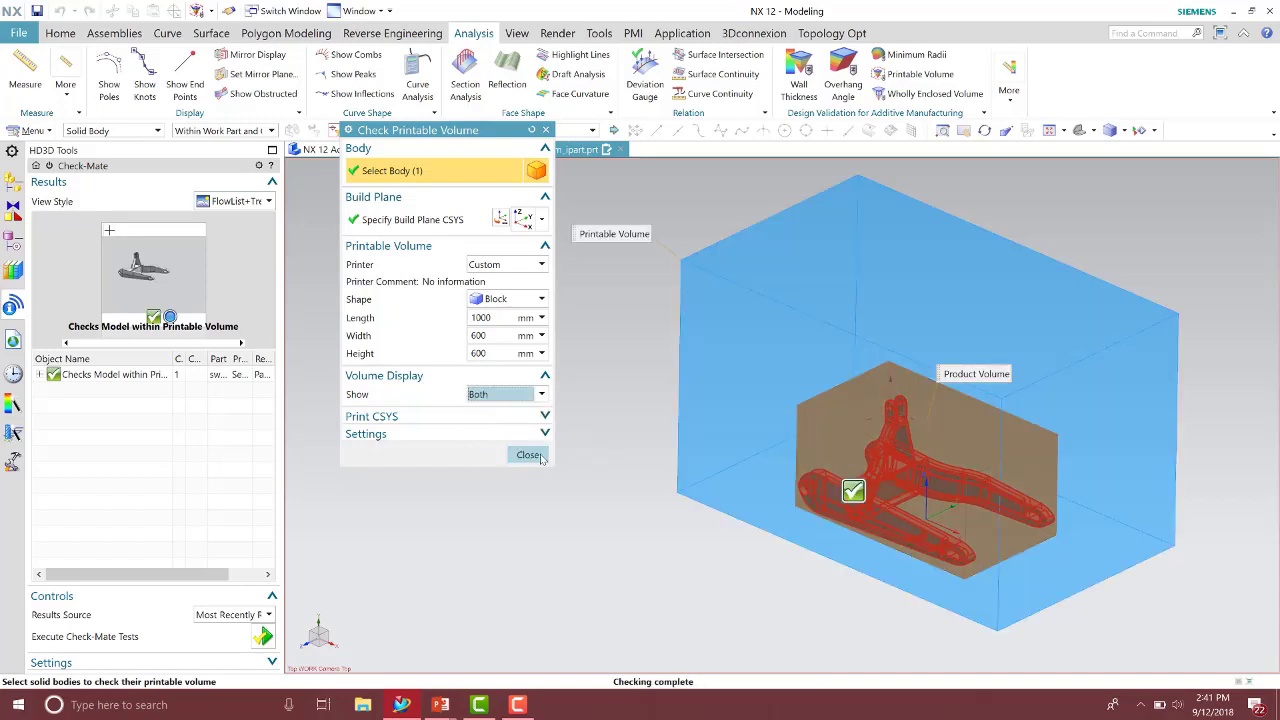
pyautogui.click(526, 455)
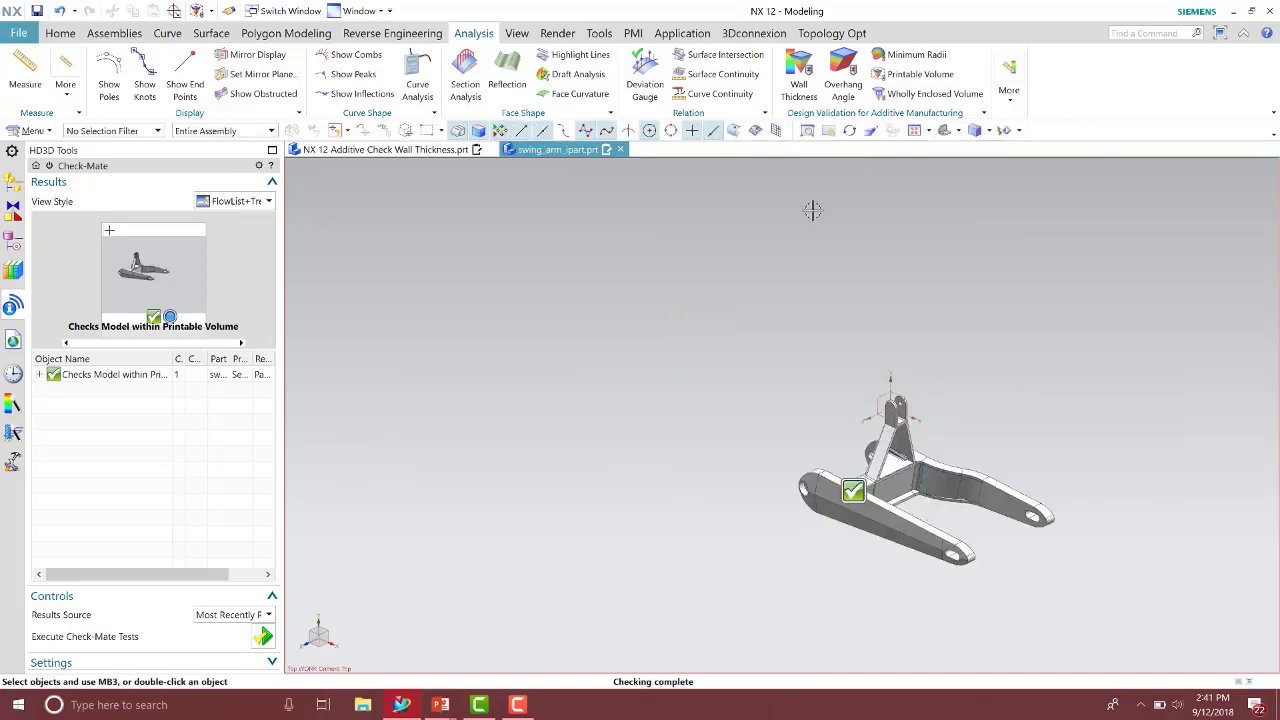
# Run the Wholly Enclosed Volume check, close it after the failure, and show the Part Navigator
pyautogui.click(905, 95)
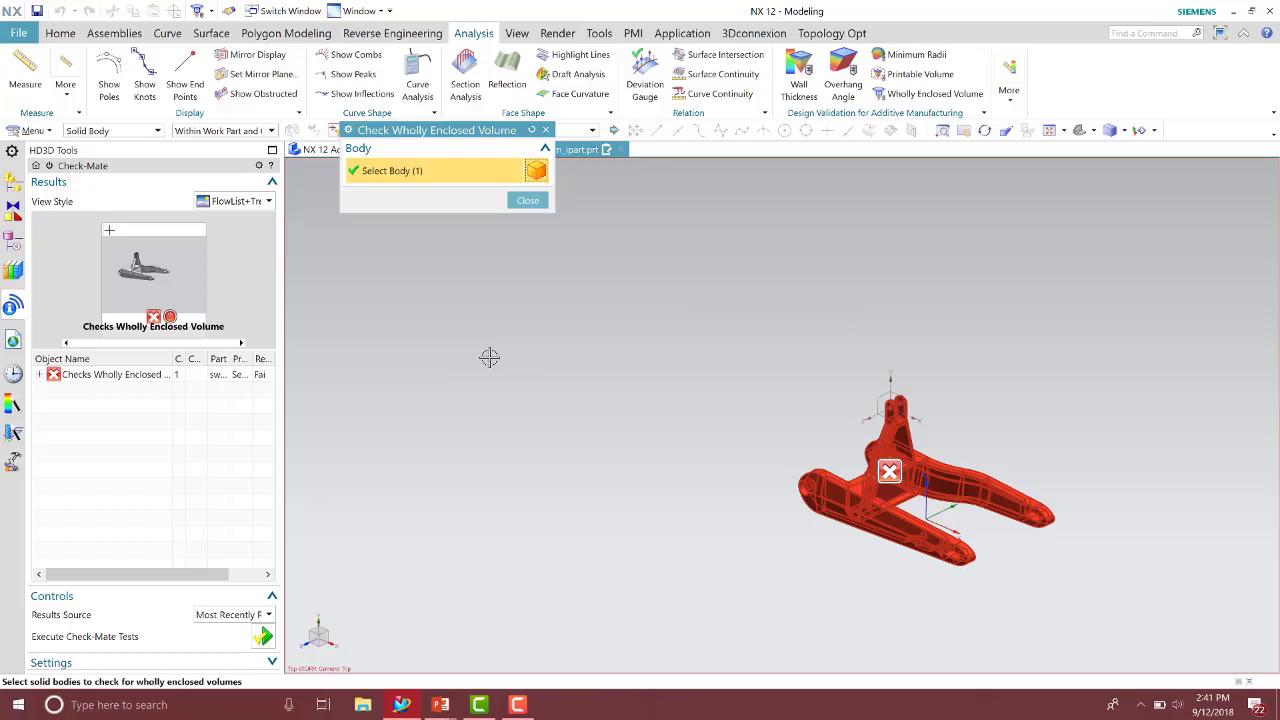
pyautogui.click(527, 200)
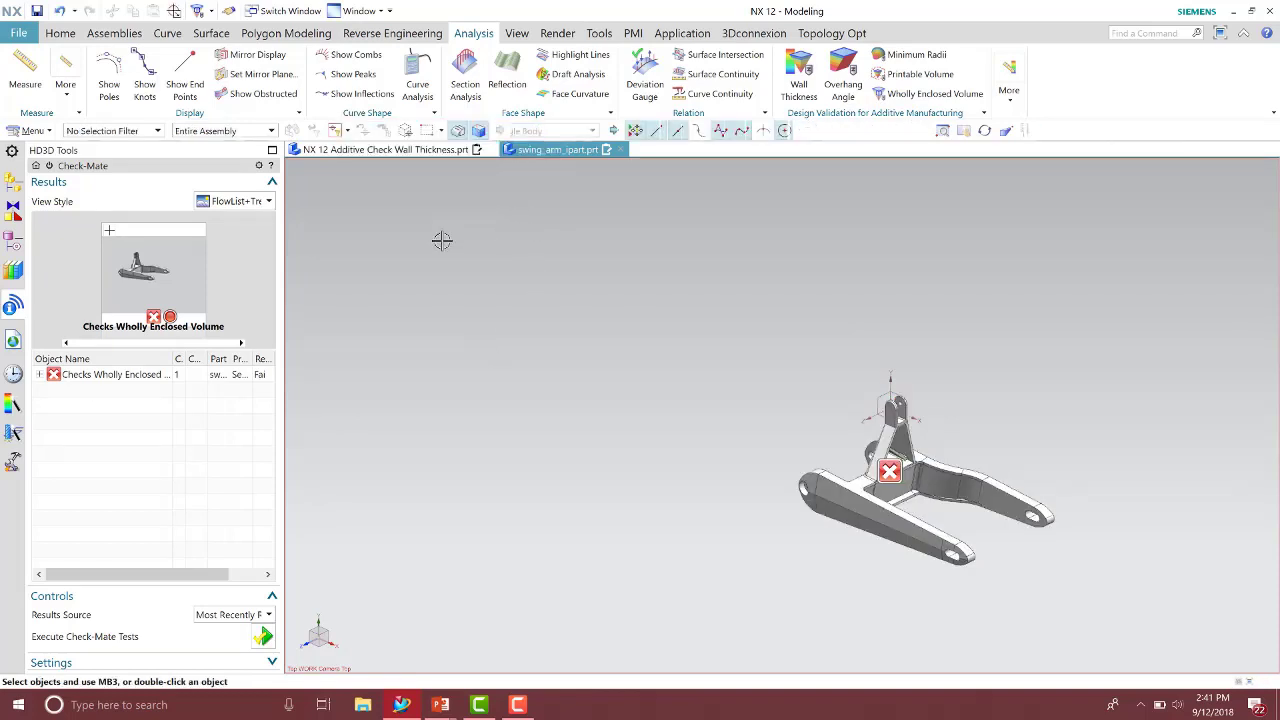
pyautogui.click(13, 242)
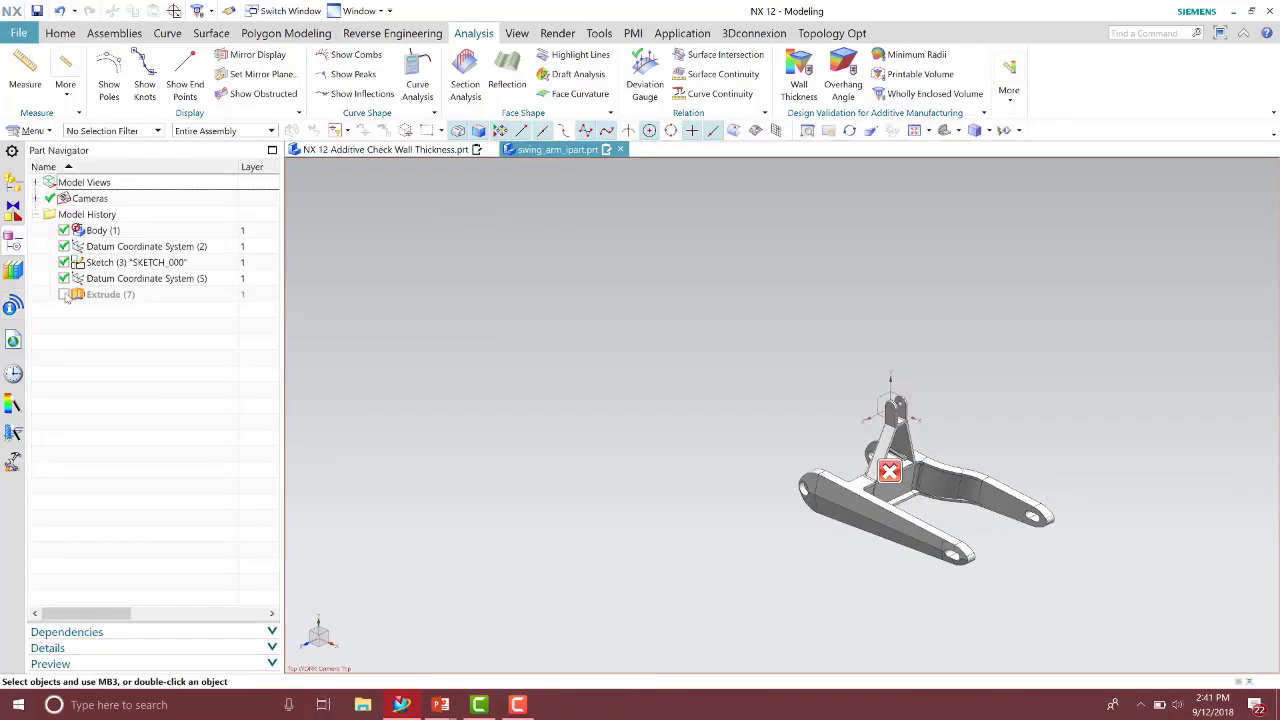
# Unsuppress Extrude (7) and orbit the swing arm to view the opened cutout
pyautogui.click(64, 294)
pyautogui.scroll(-3, 907, 508)
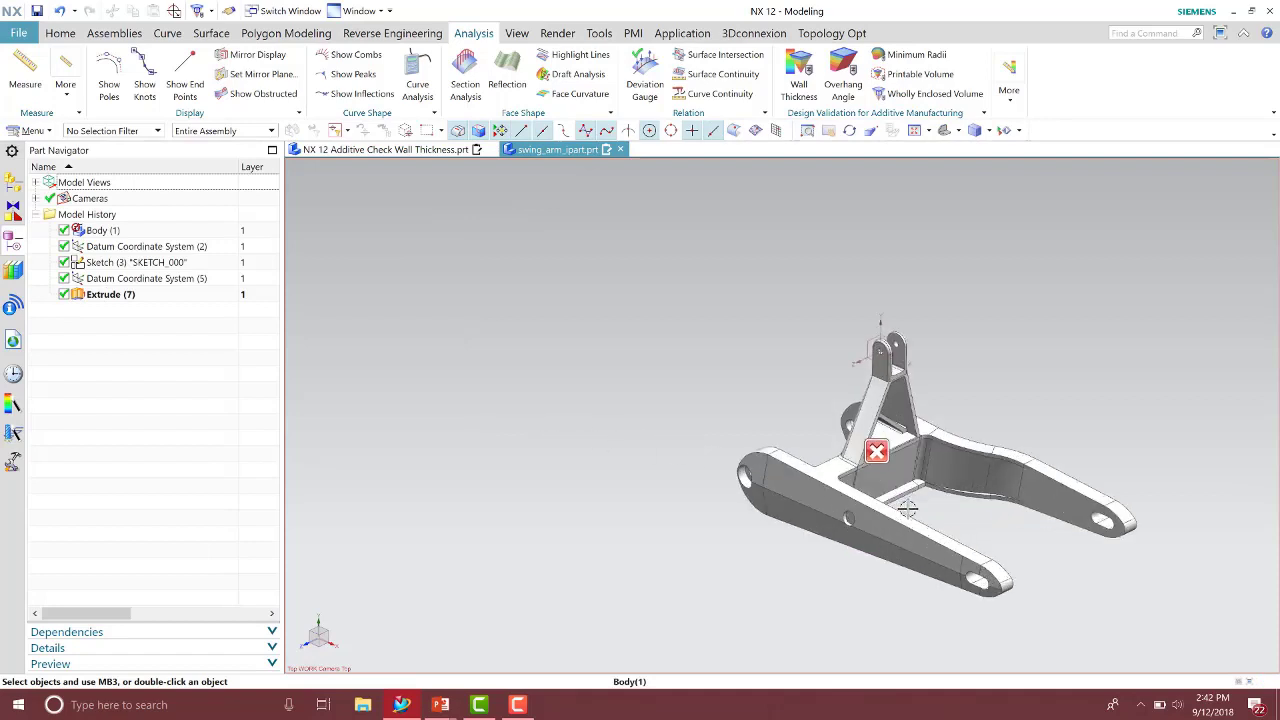
pyautogui.scroll(-2, 948, 494)
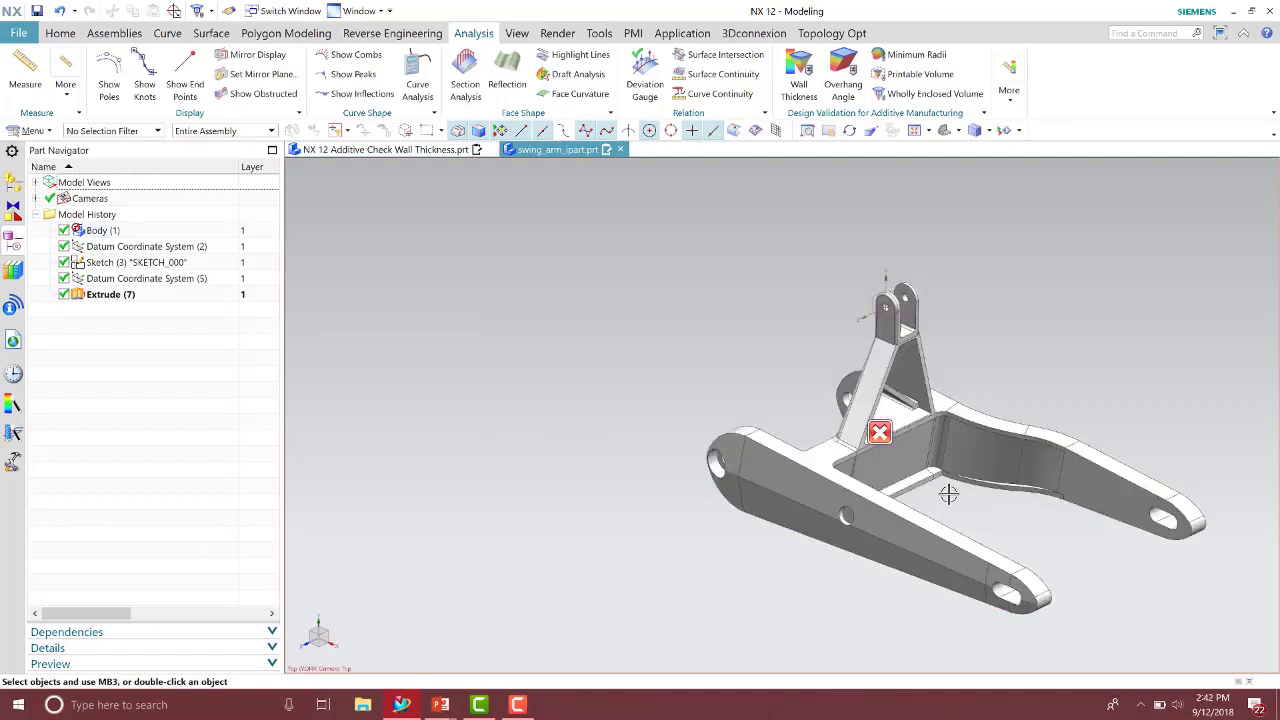
pyautogui.moveTo(948, 494); pyautogui.dragTo(843, 496, button='middle')
pyautogui.moveTo(997, 530); pyautogui.dragTo(985, 525, button='middle')
# Inspect the inside with a Clip Section plane, cancel it, and return to Analysis
pyautogui.click(517, 33)
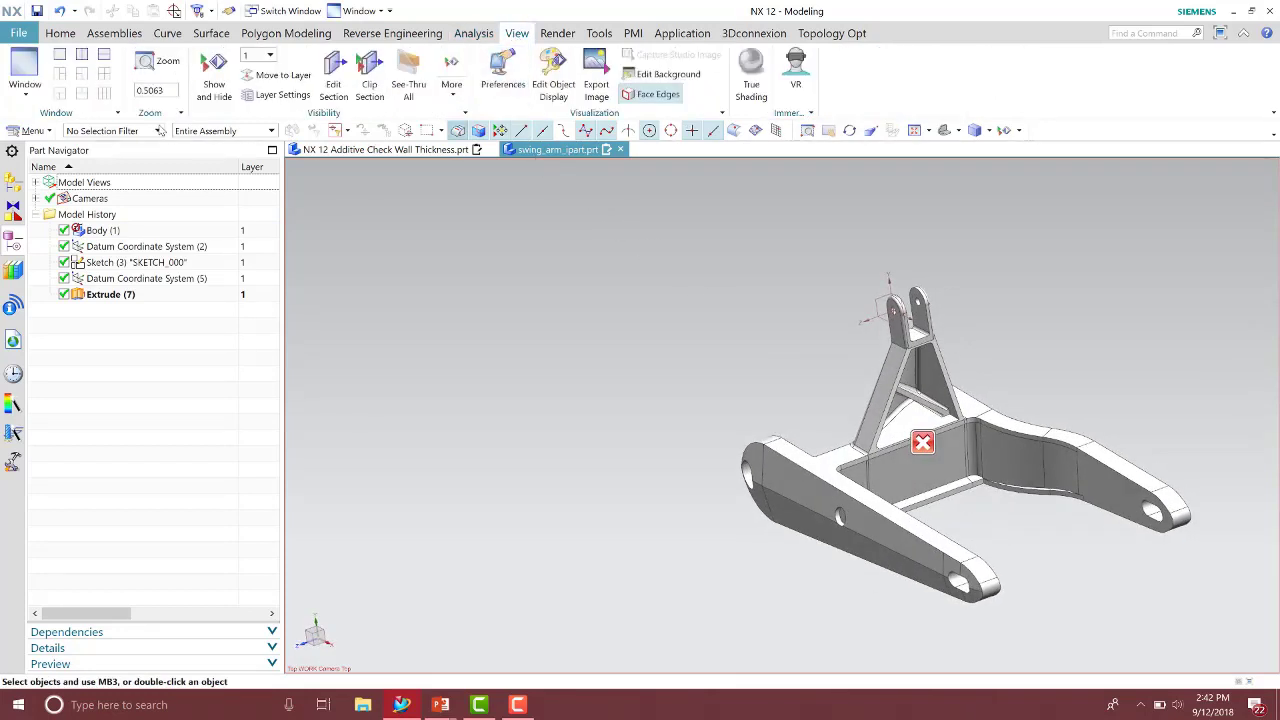
pyautogui.click(369, 72)
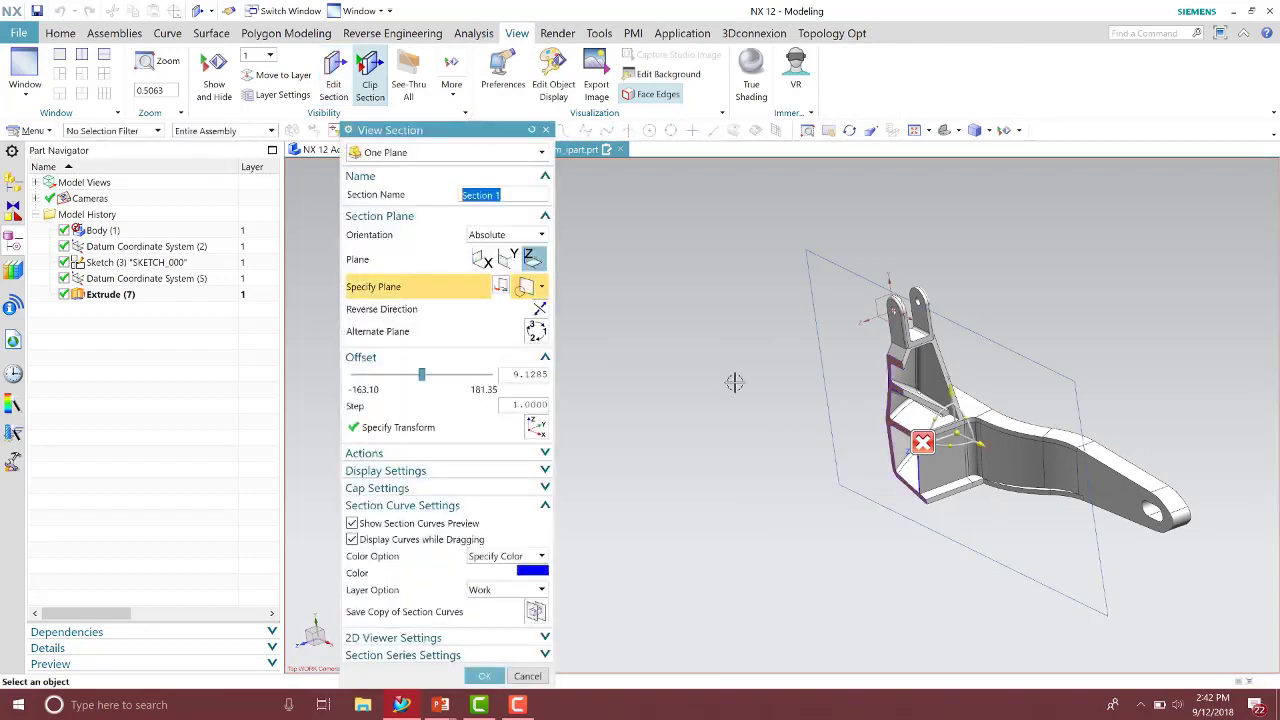
pyautogui.moveTo(955, 444)
pyautogui.mouseDown()
pyautogui.moveTo(975, 433)
pyautogui.moveTo(962, 430)
pyautogui.mouseUp()
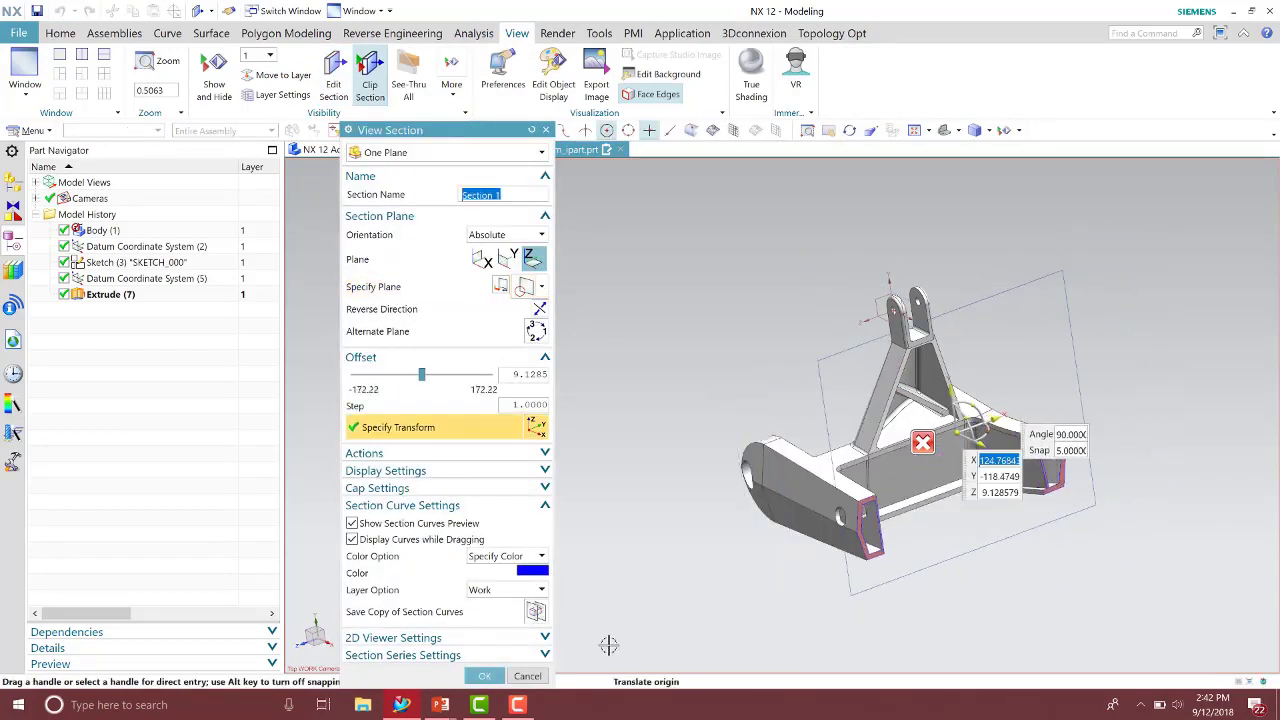
pyautogui.click(528, 677)
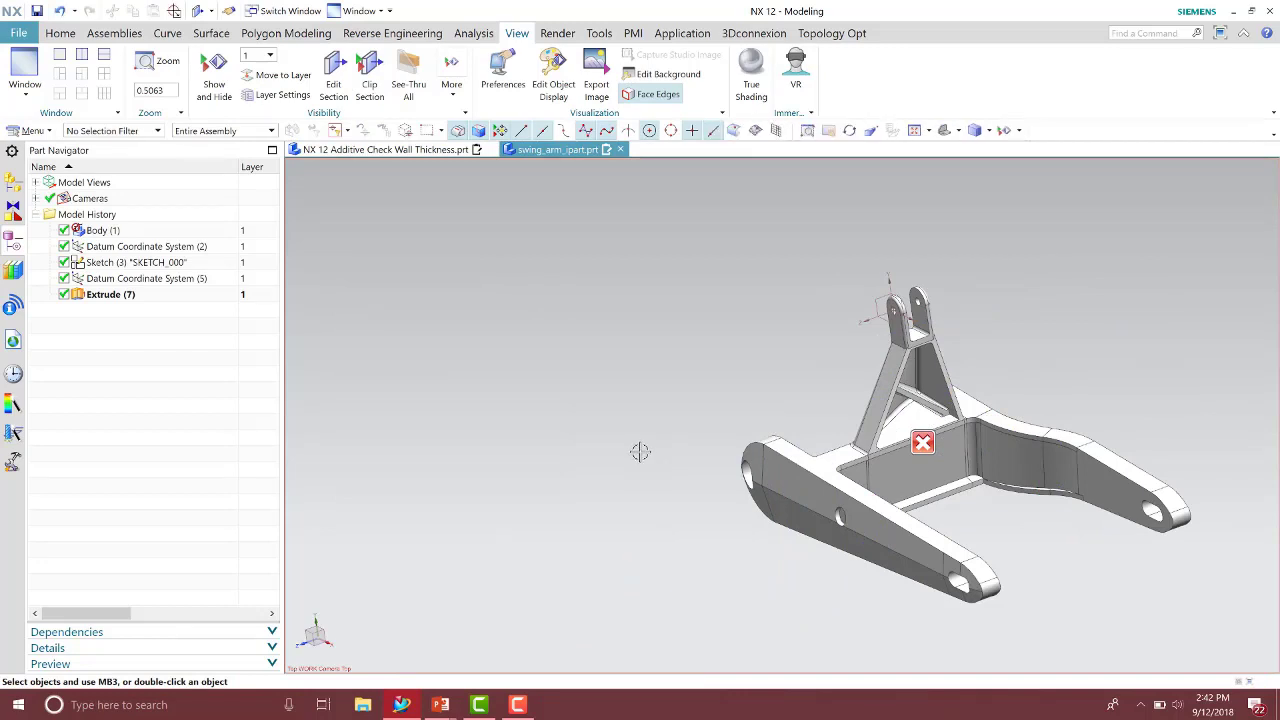
pyautogui.click(477, 37)
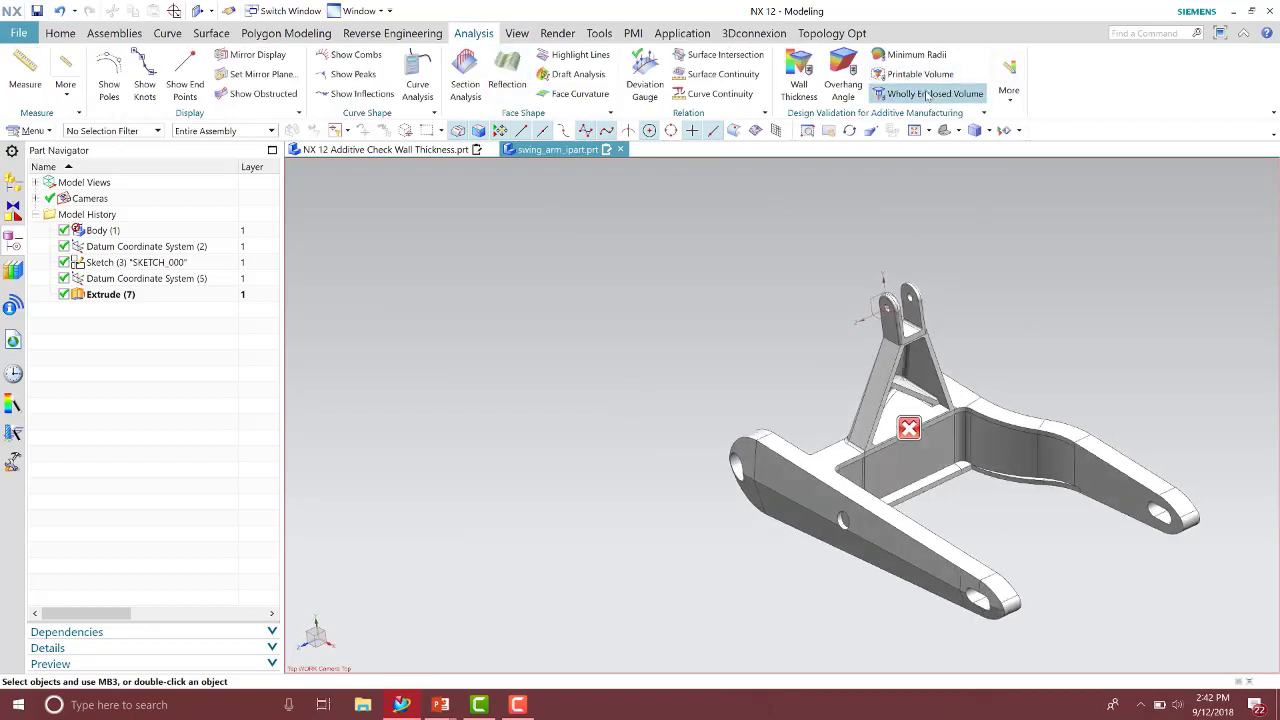
# Rerun Wholly Enclosed Volume on the opened swing arm, close the passing check, and show Part Navigator
pyautogui.click(927, 95)
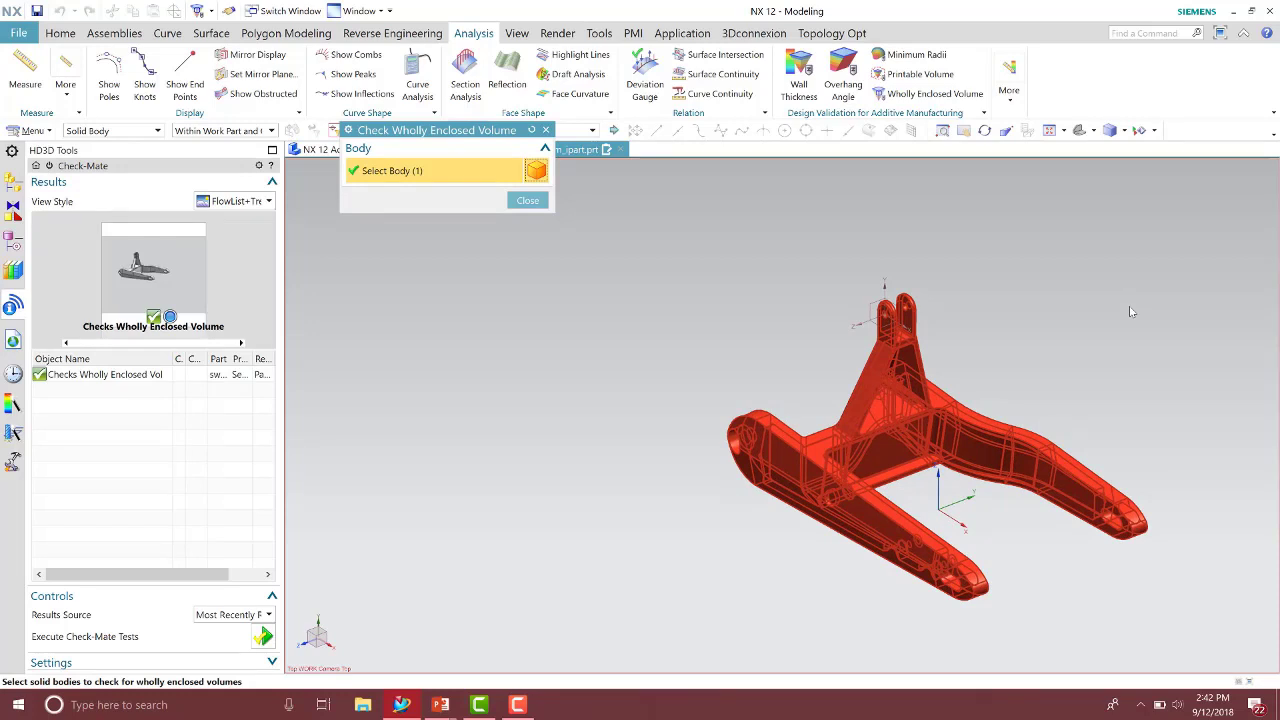
pyautogui.click(528, 200)
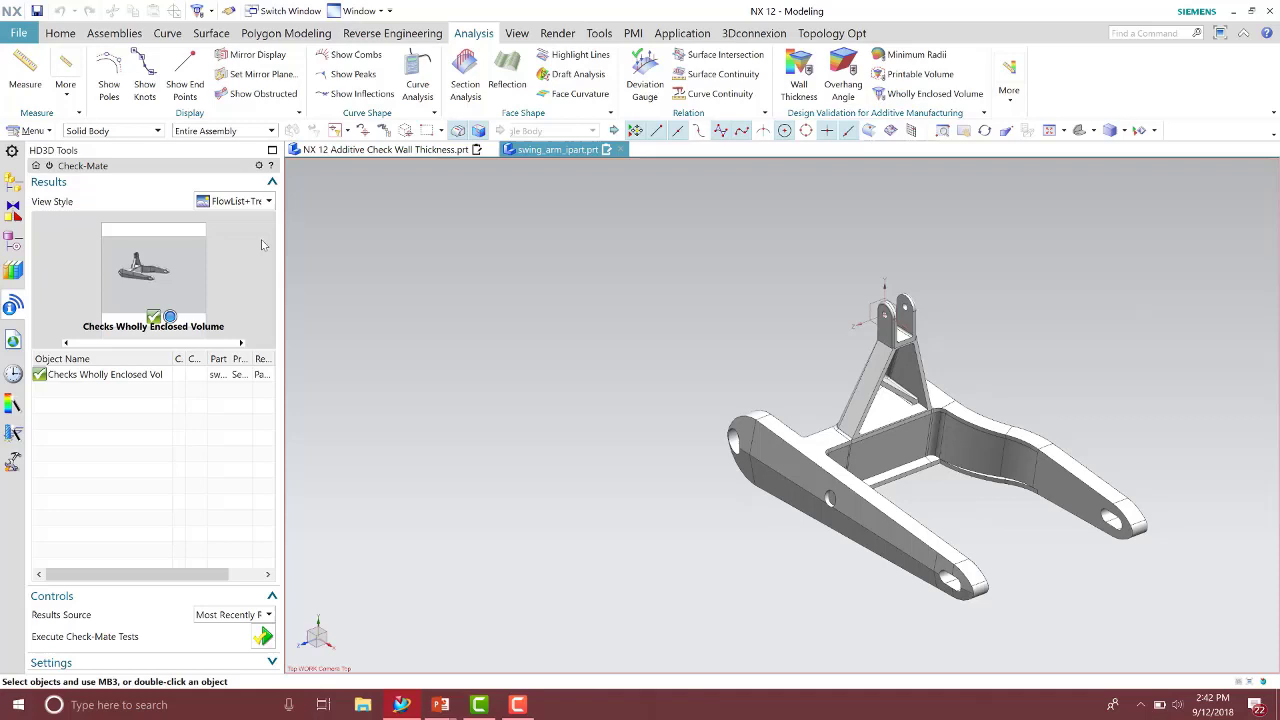
pyautogui.click(11, 244)
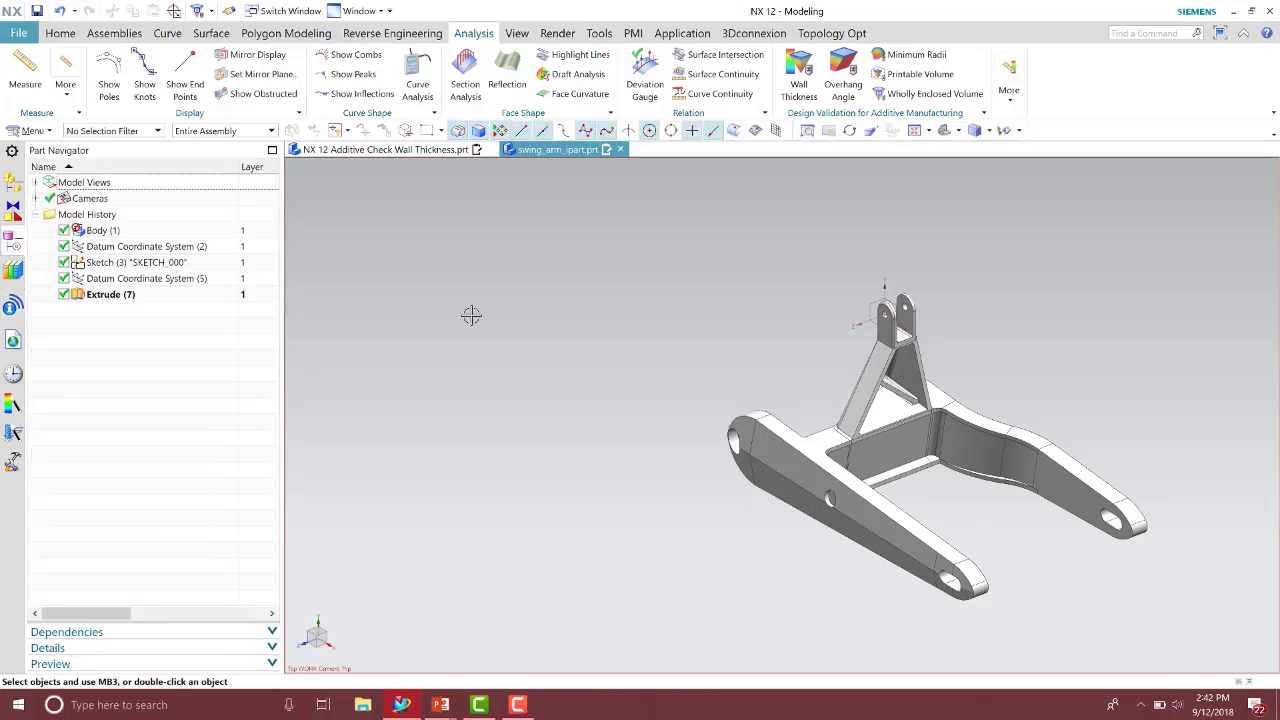